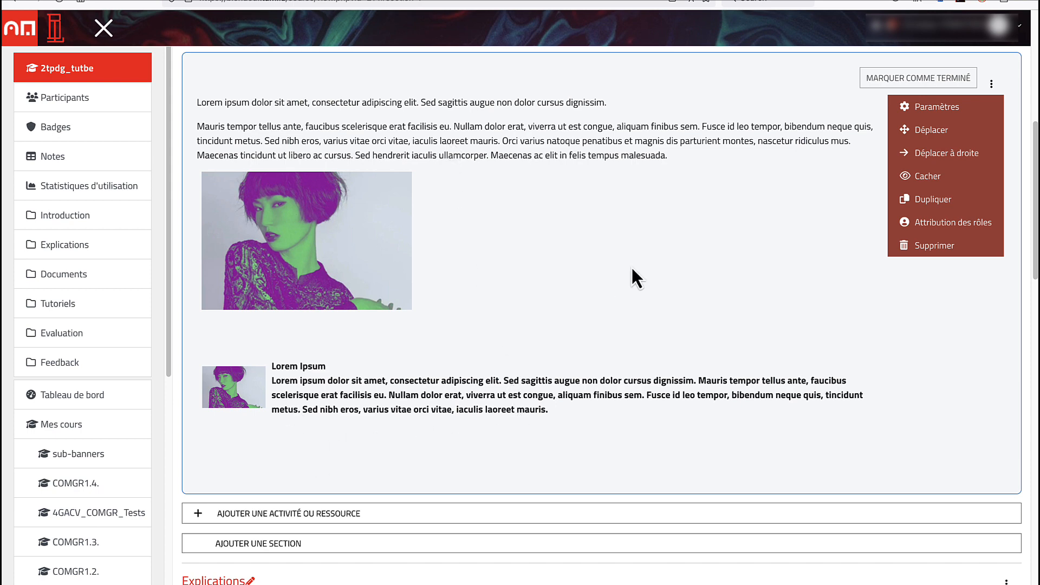
In the Introduction label's settings, resize the small image beside the bold Lorem Ipsum text to 400 wide with automatic sizing, and save the label.
left_click(950, 107)
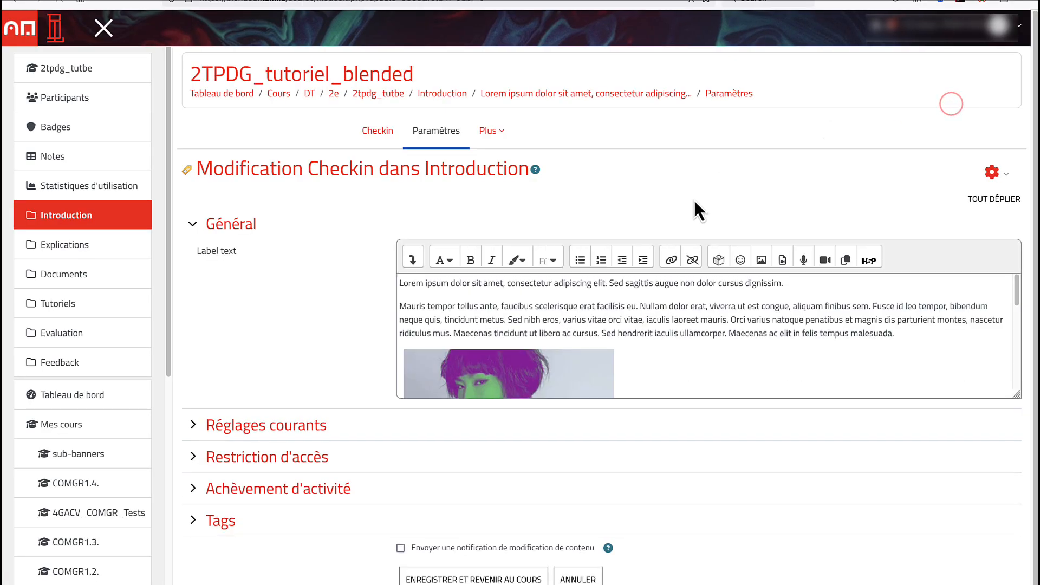
scroll(640, 320, "down", 5)
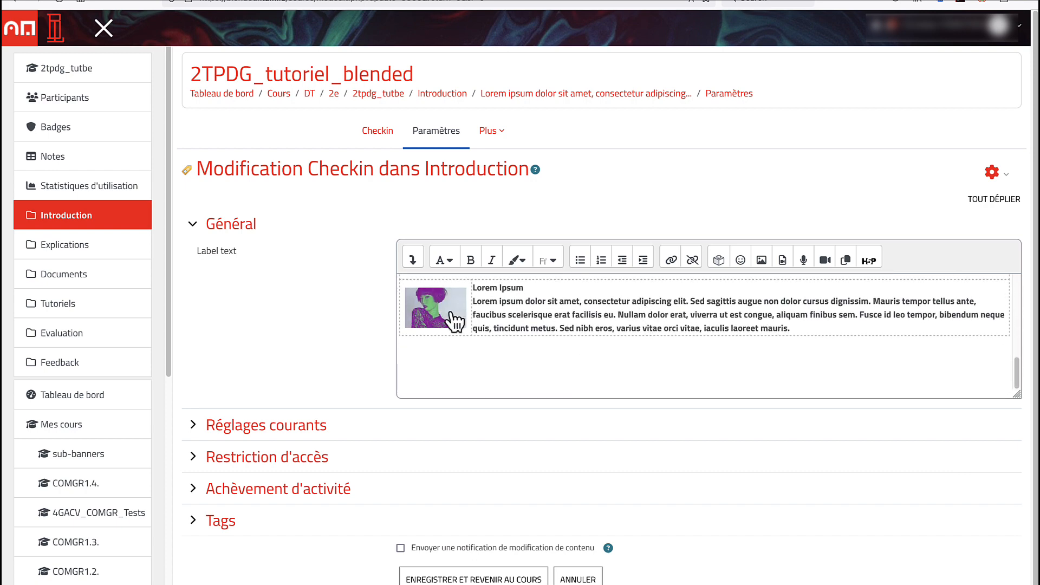
double_click(427, 307)
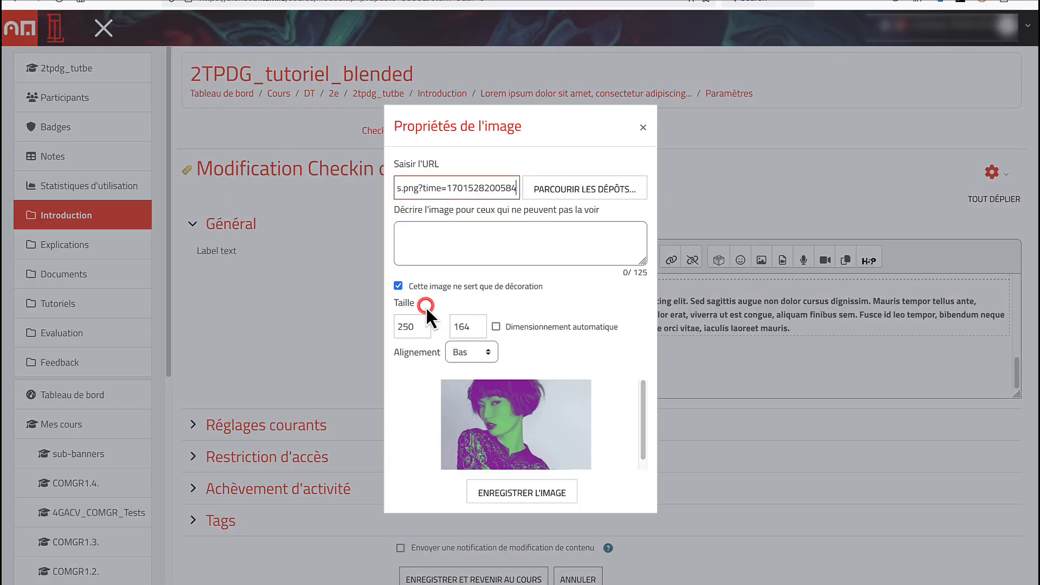
left_click(415, 326)
left_click_drag(410, 332, 369, 339)
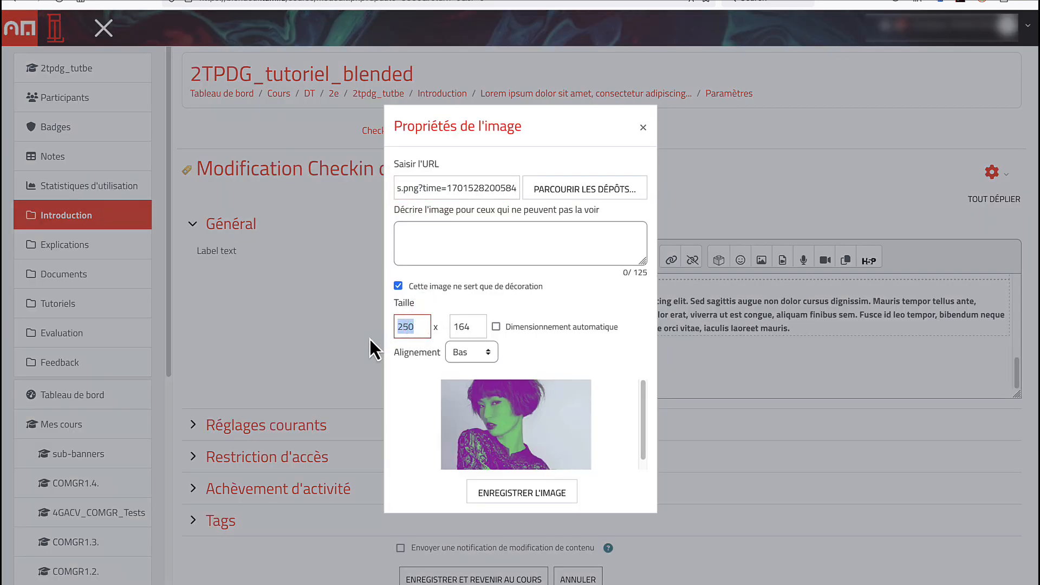
type("400")
left_click(463, 331)
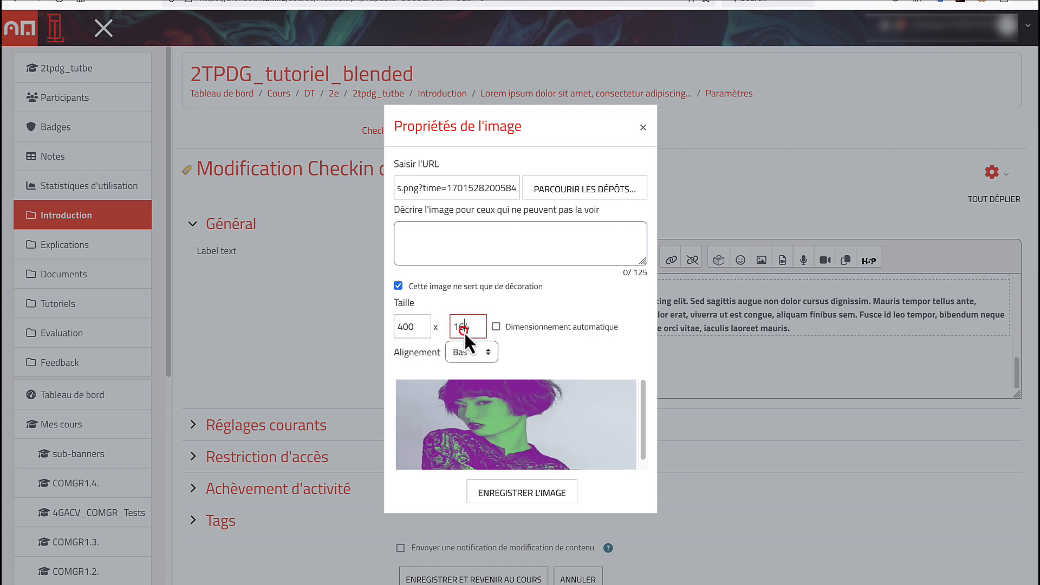
left_click(497, 327)
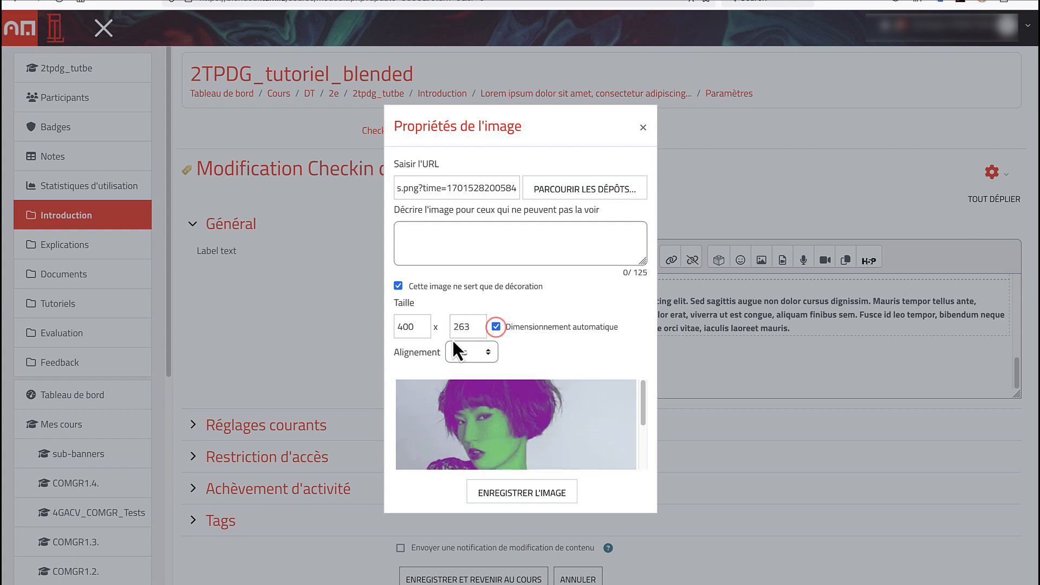
left_click(487, 493)
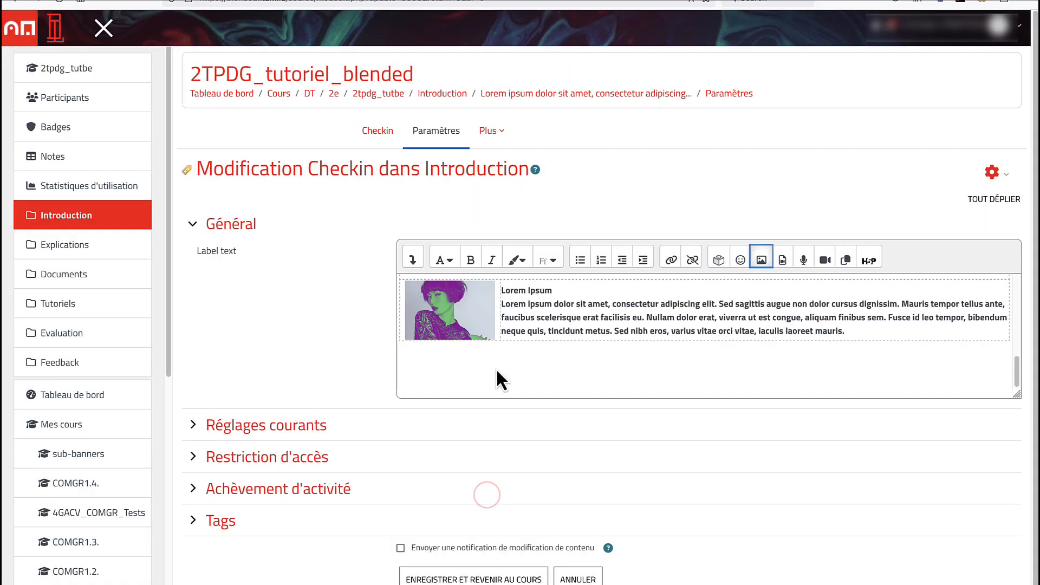
left_click(449, 577)
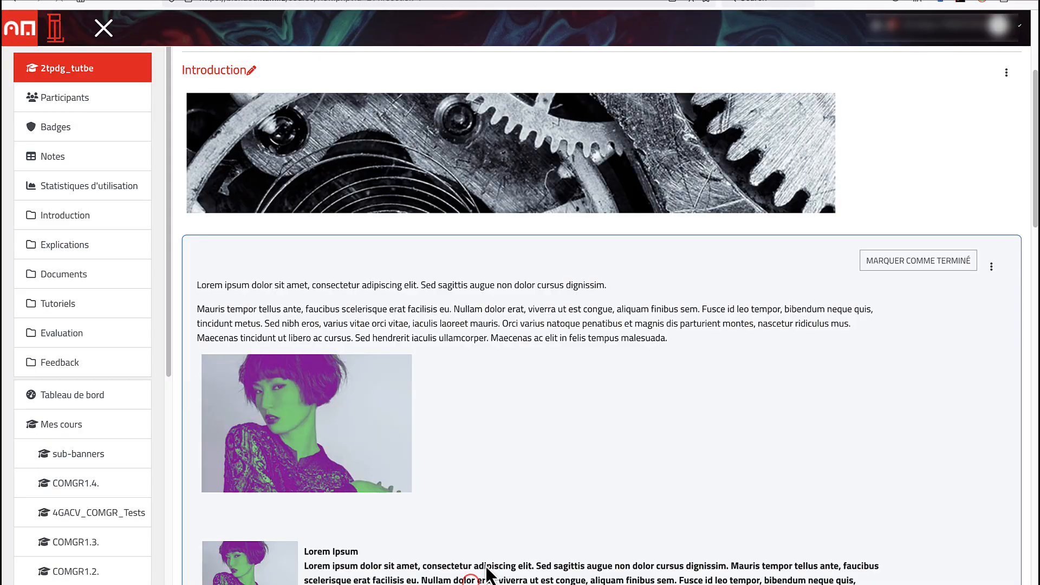
Reopen the settings of the same Introduction label and show the end of its text as HTML source code.
scroll(504, 487, "down", 3)
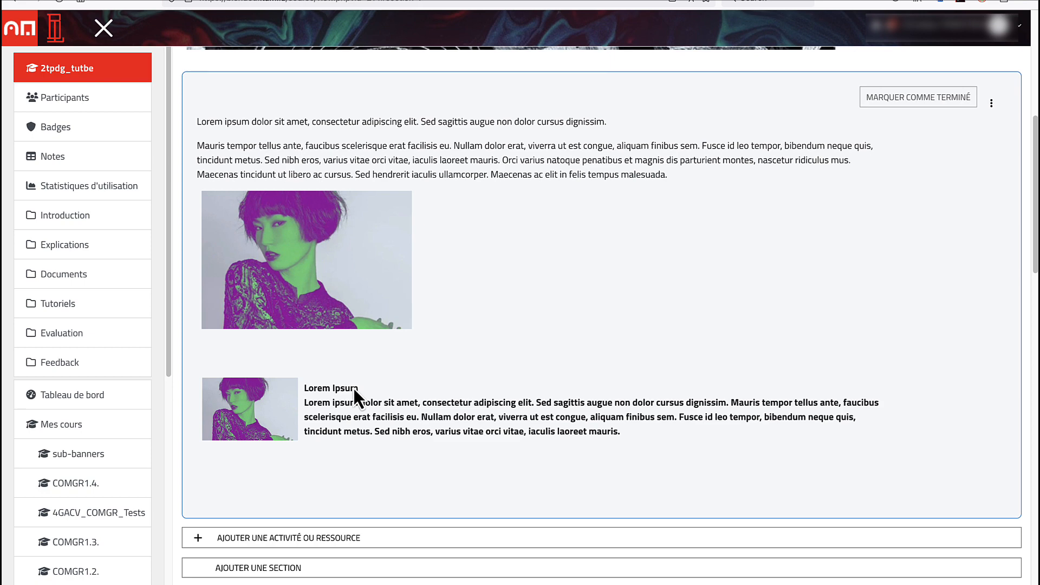
left_click(994, 106)
left_click(987, 126)
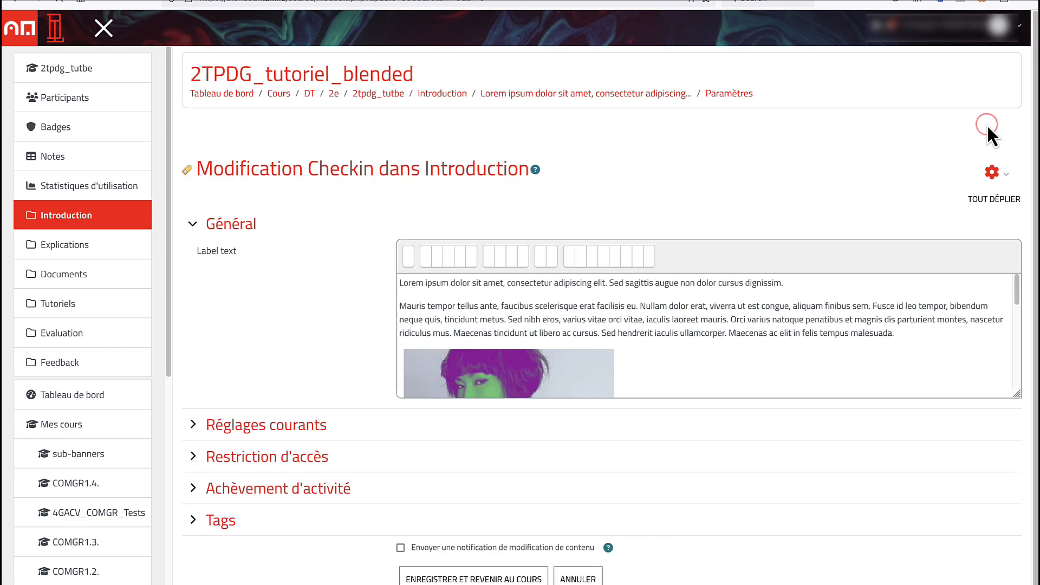
scroll(543, 332, "down", 3)
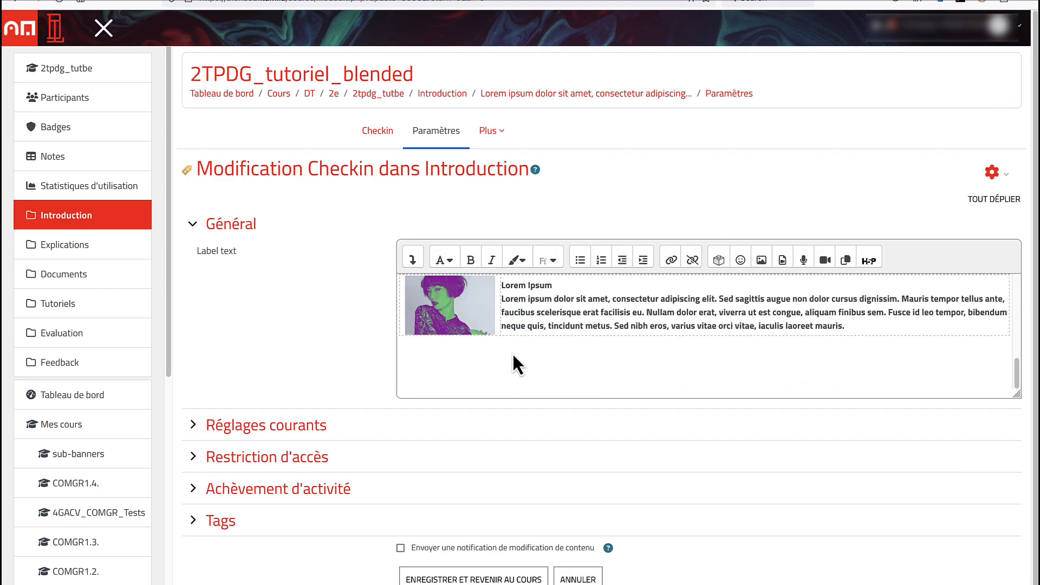
left_click(495, 355)
left_click(413, 260)
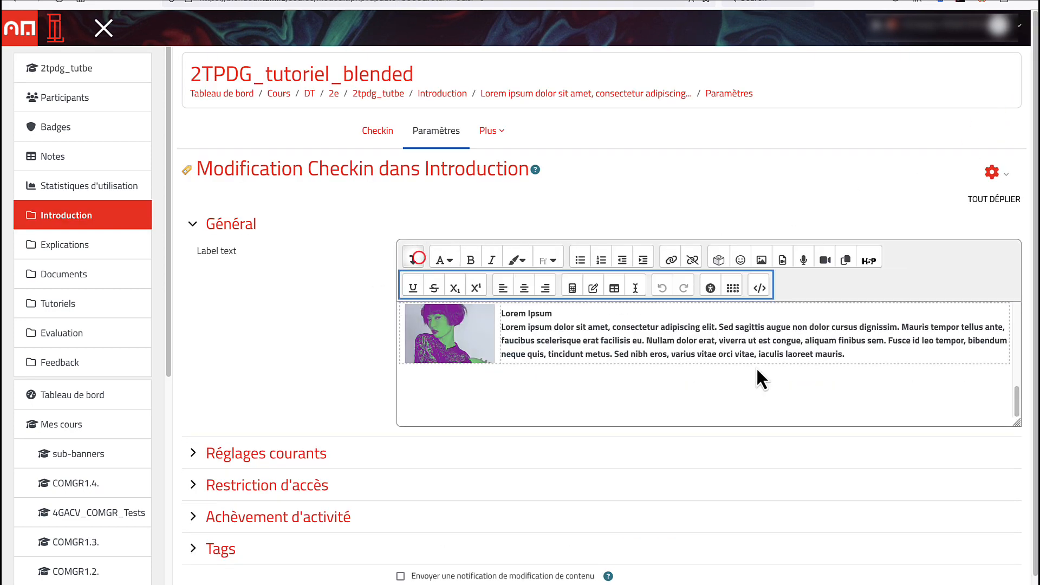
left_click(759, 287)
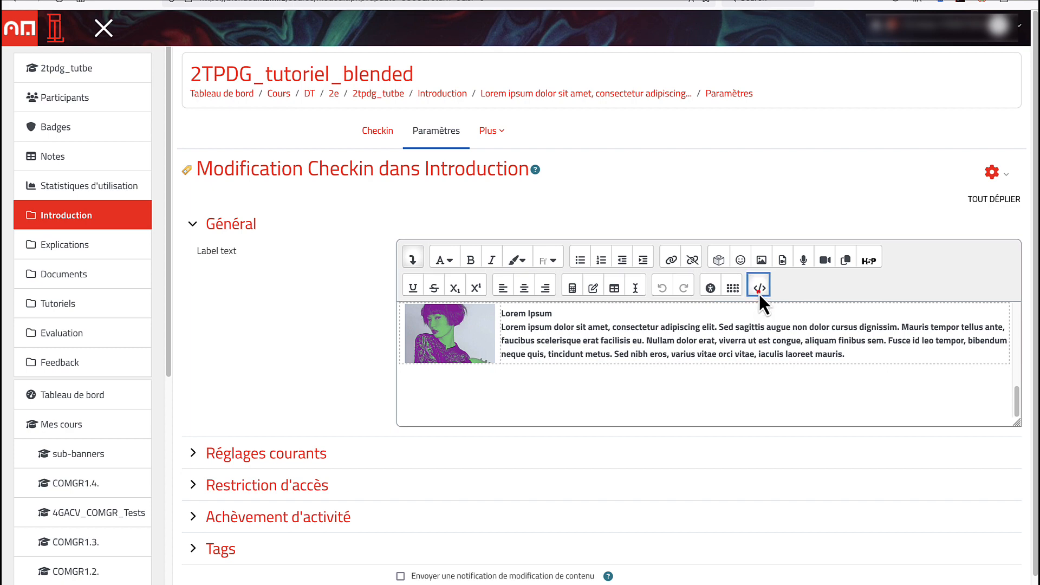
scroll(751, 336, "down", 5)
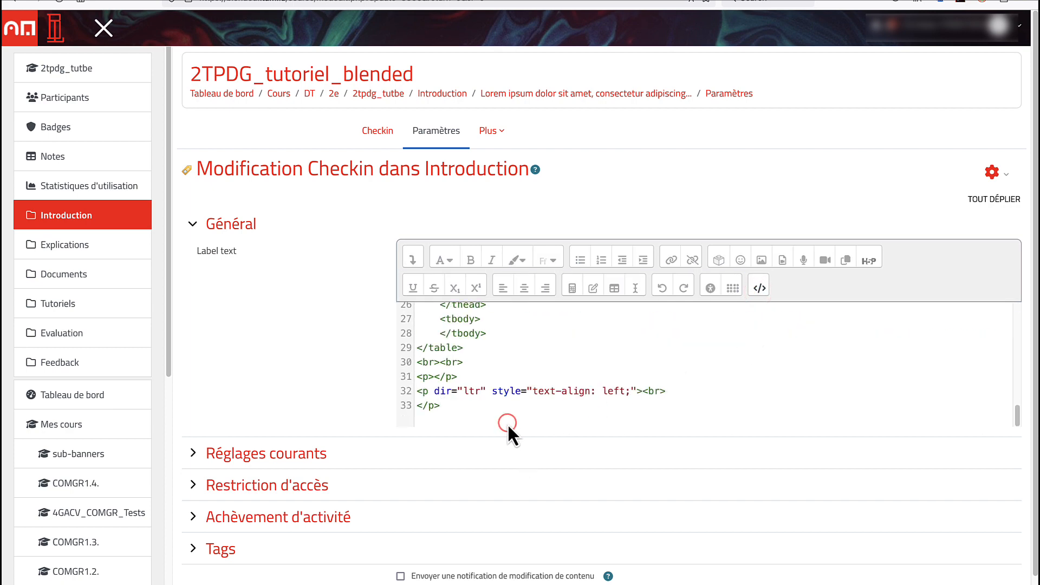
Start a new table below the last paragraph of the HTML code with the <table> and <tr> tags.
key("Return")
type("<")
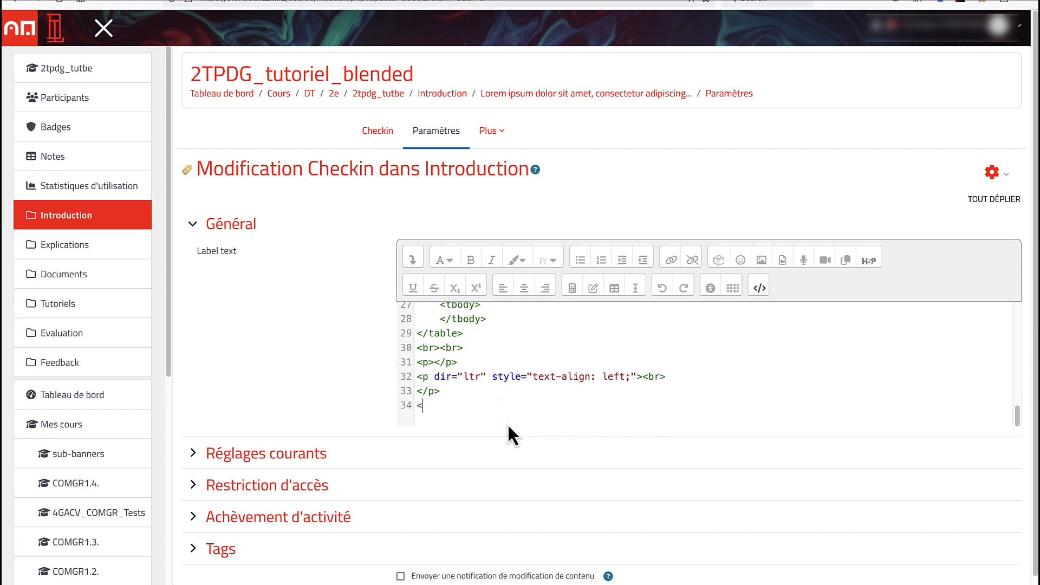
type("table>")
key("Return")
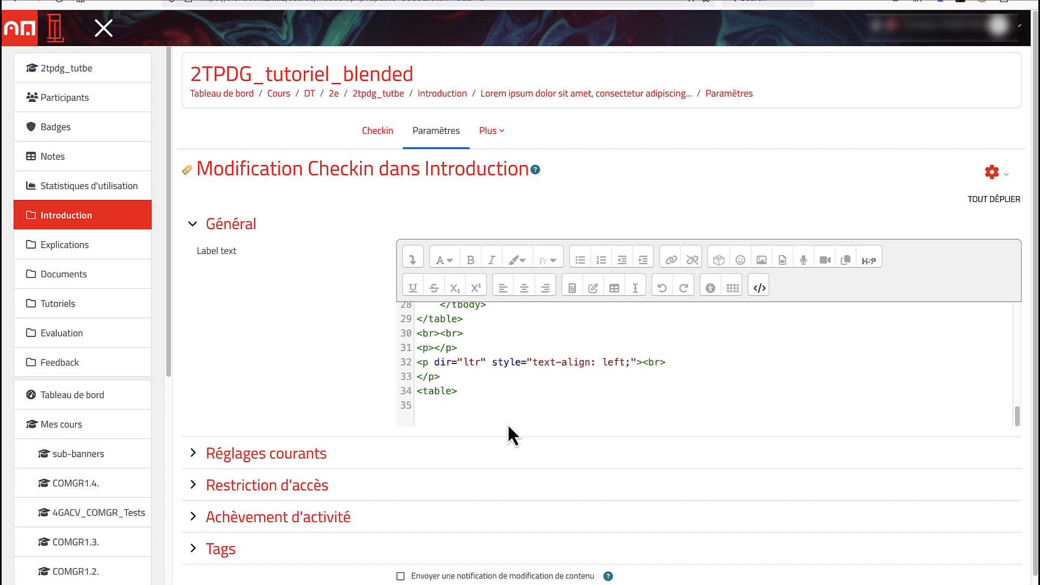
type("<tr>")
key("Return")
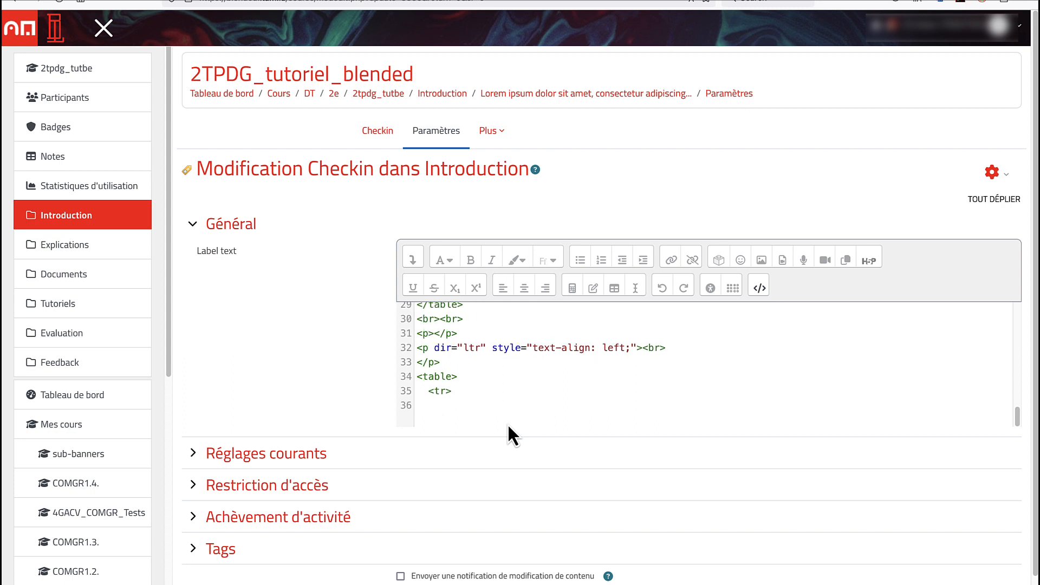
Add a first <td> cell to the new table row containing the placeholder text "fgdfg", and close the cell.
type("<td>")
key("Return")
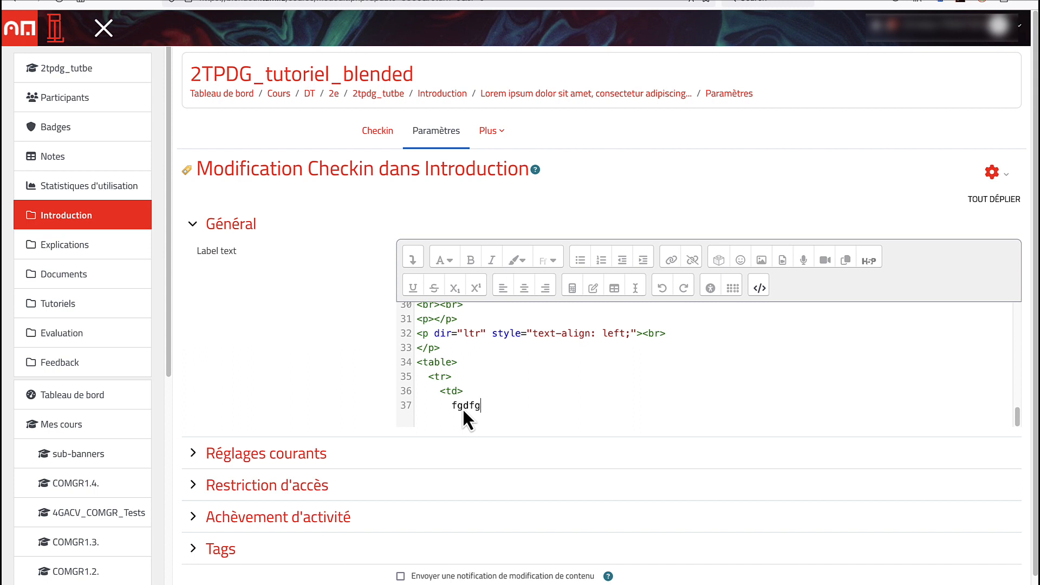
key("Return")
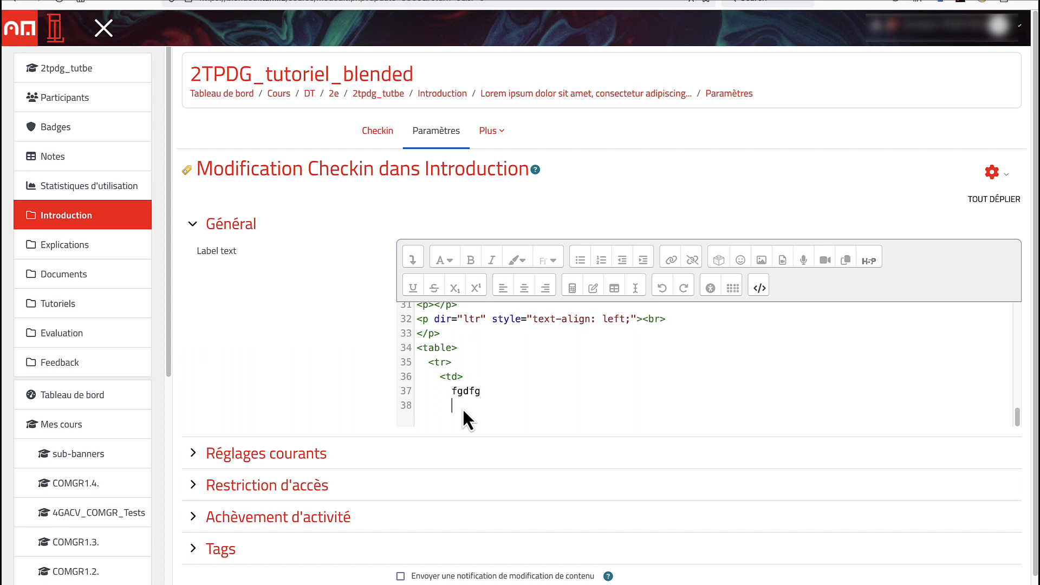
type("</td>")
key("Return")
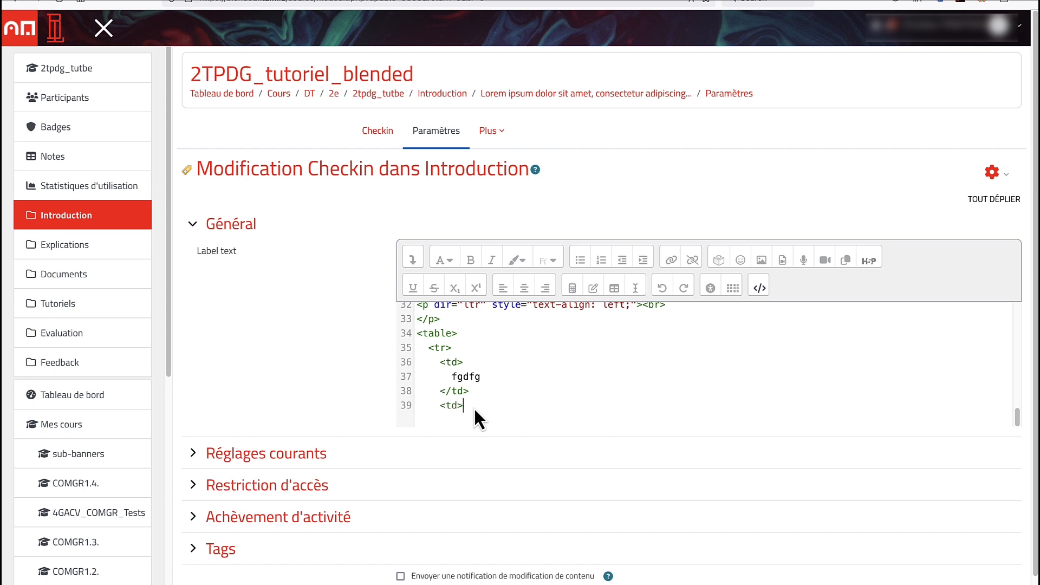
Fill the row's second <td> cell with the "Lorem Ipsum" title and its Lorem ipsum paragraph, and close the cell.
key("Return")
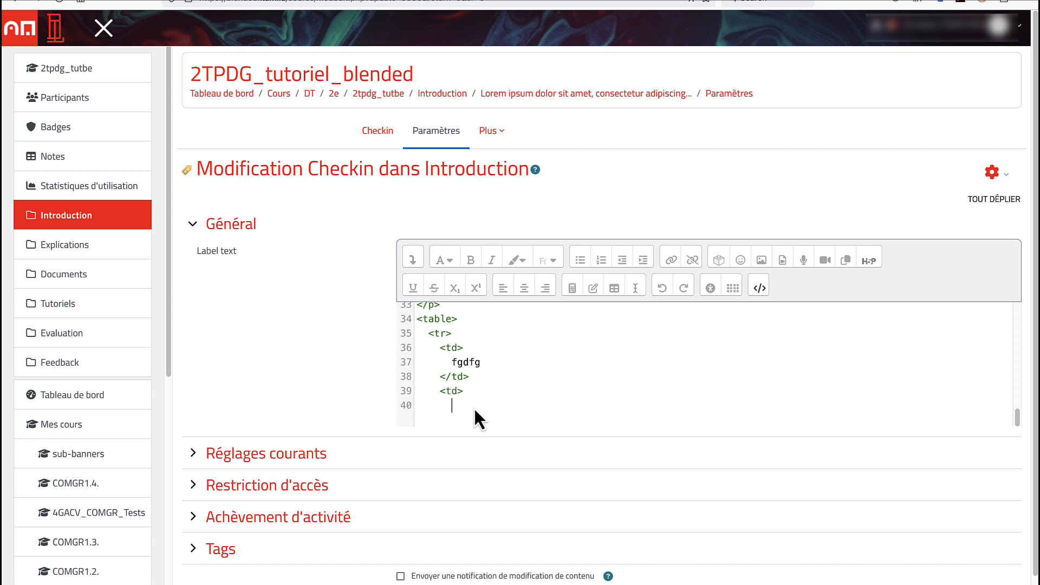
type("Lorem Ipsum Lorem ipsum dolor sit amet, consectetur adipiscing elit. Sed sagittis augue non dolor cursus dignissim. Mauris tempor tellus ante, faucibus scelerisque erat facilisis eu. Nullam dolor erat, viverra ut est congue, aliquam finibus sem. Fusce id leo tempor, bibendum neque quis, tincidunt metus. Sed nibh eros, varius vitae orci vitae, iaculis laoreet mauris.")
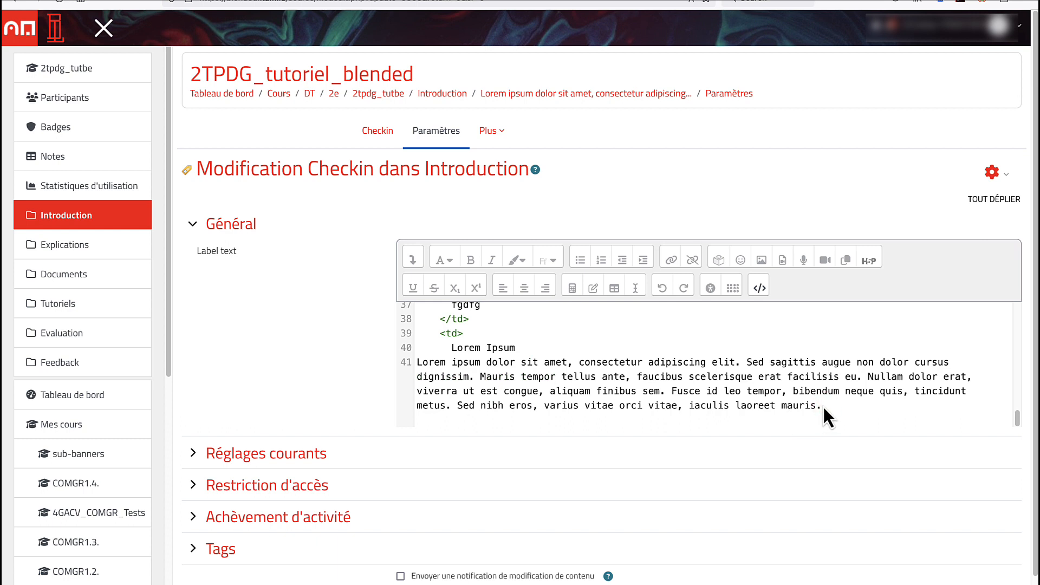
key("Return")
type("</")
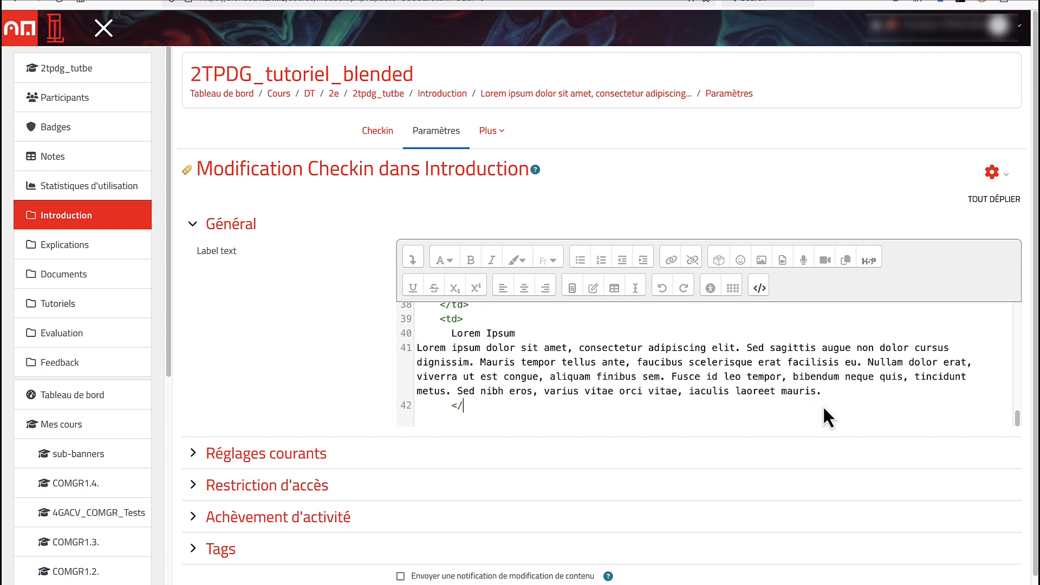
type("td>")
Close the new row and table with </tr> and </table>, and return the label text to the visual editor.
key("Return")
type("</tr")
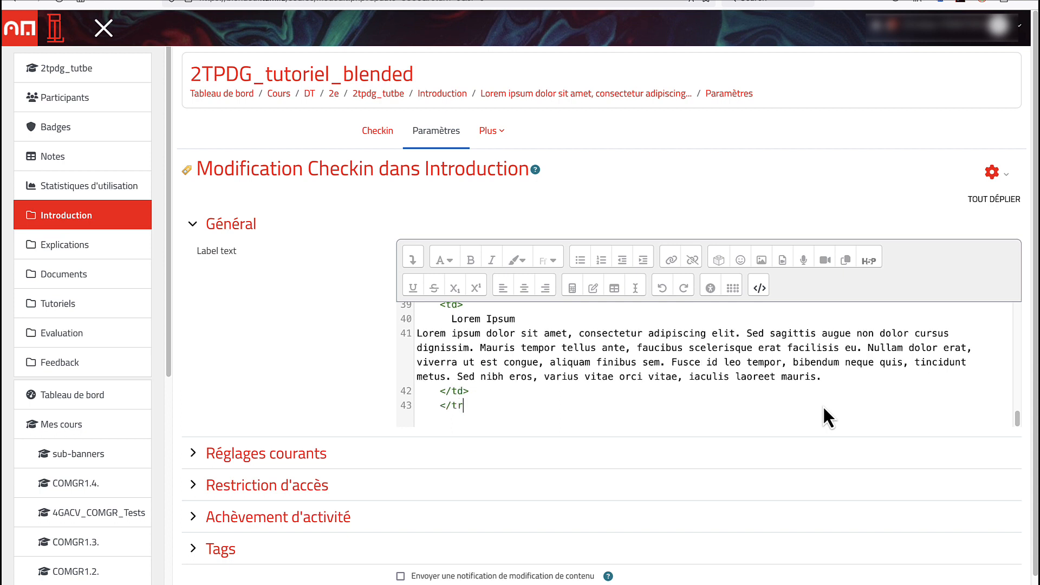
type(">")
key("Return")
type("<")
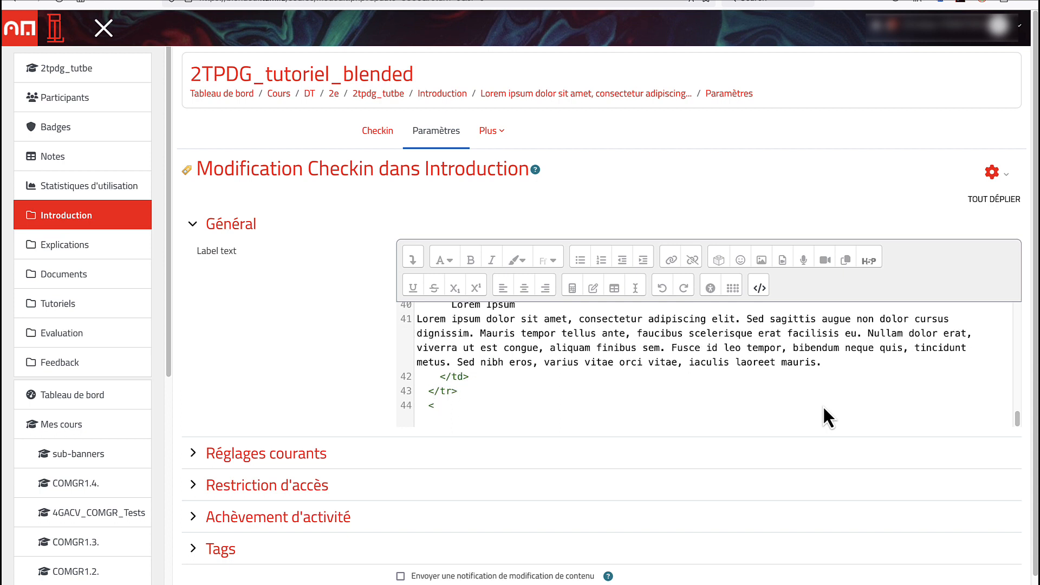
type("/table>")
left_click(759, 289)
scroll(641, 278, "down", 3)
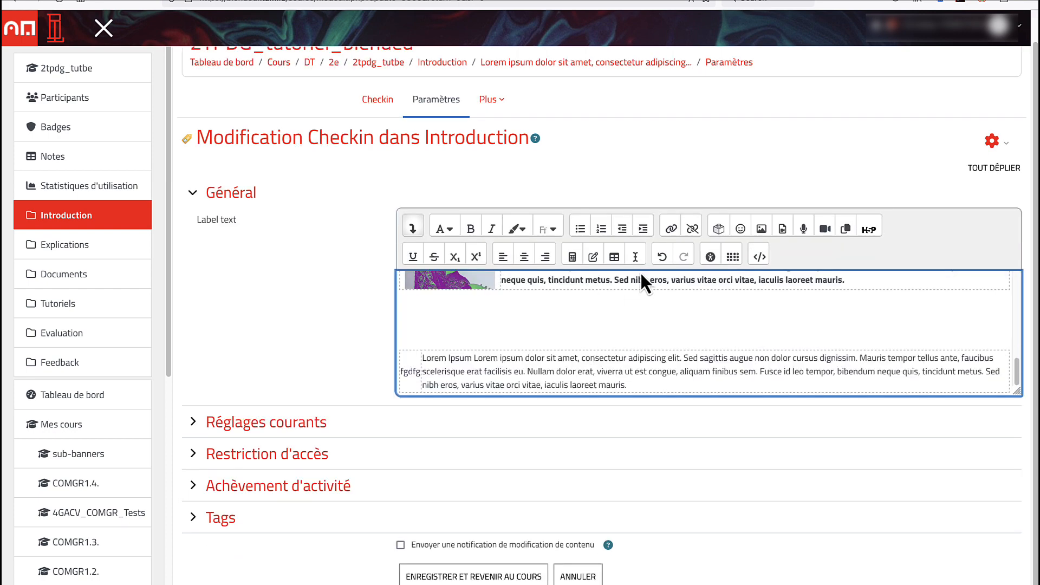
Remove the placeholder text "fgdfg" from the new table's first cell and upload duotone_s.png as the image there.
left_click(408, 372)
key("BackSpace")
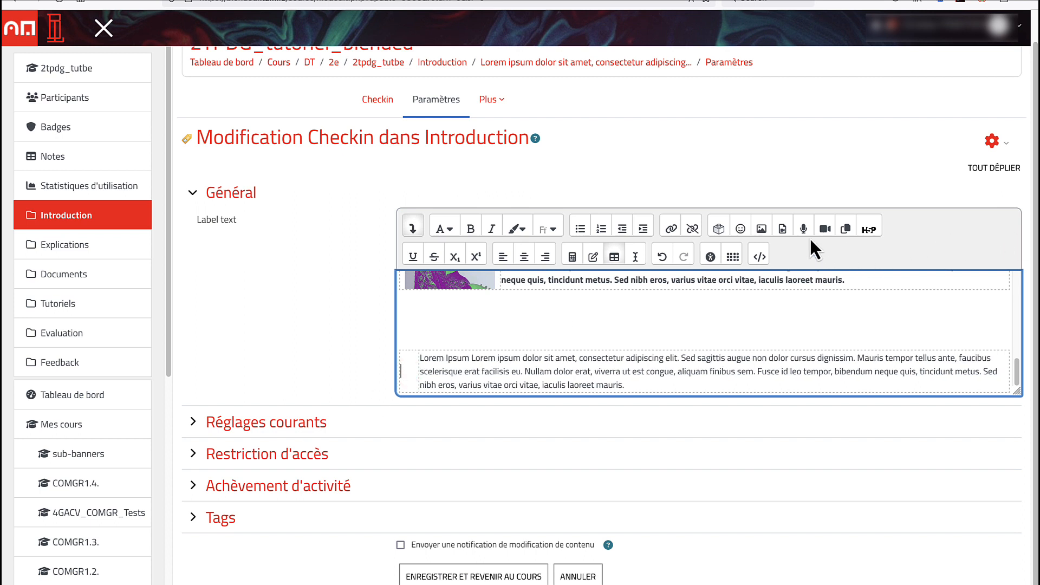
left_click(759, 229)
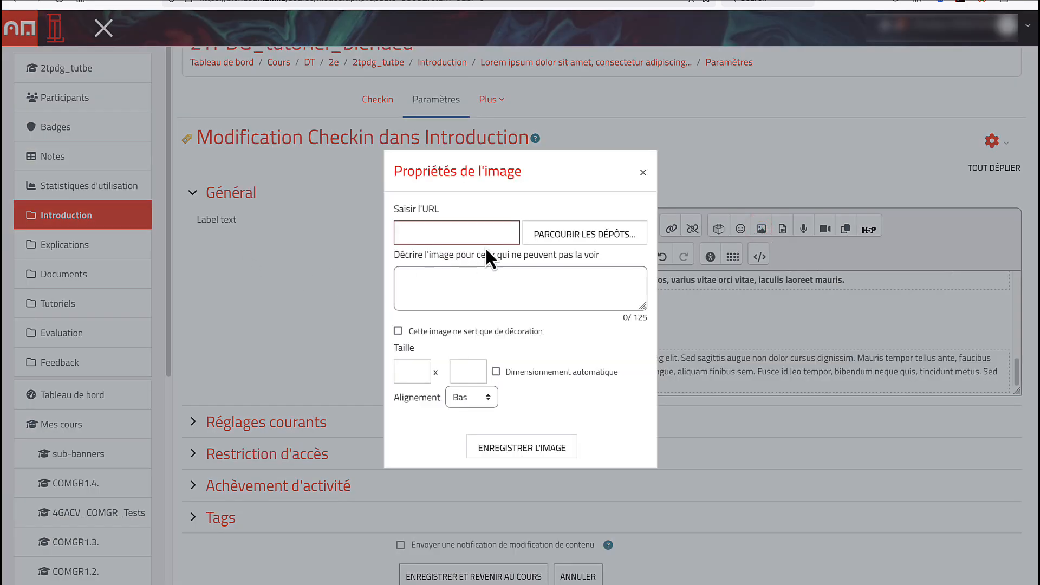
left_click(630, 233)
left_click(443, 264)
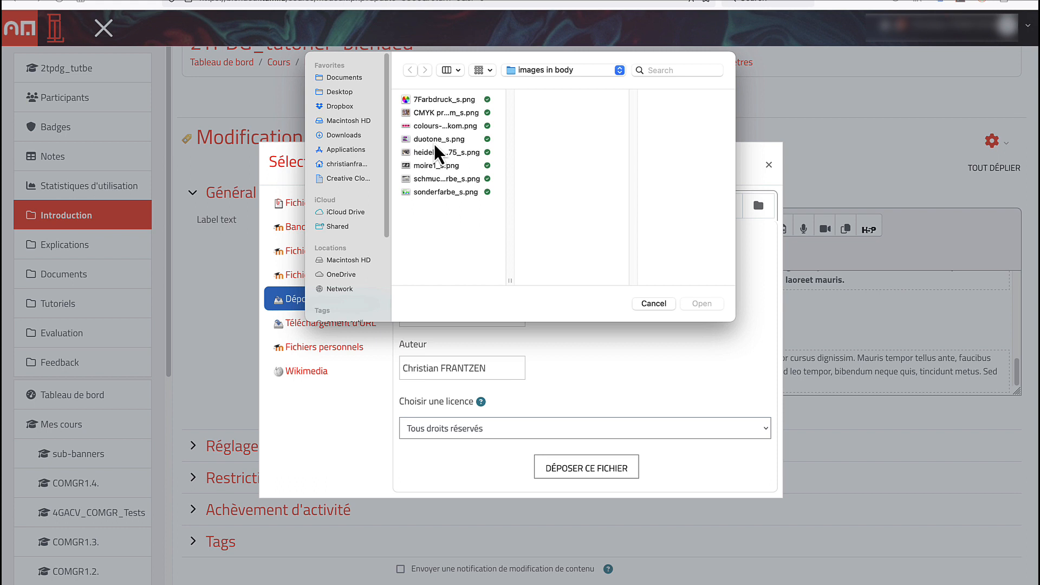
left_click(437, 139)
left_click(700, 304)
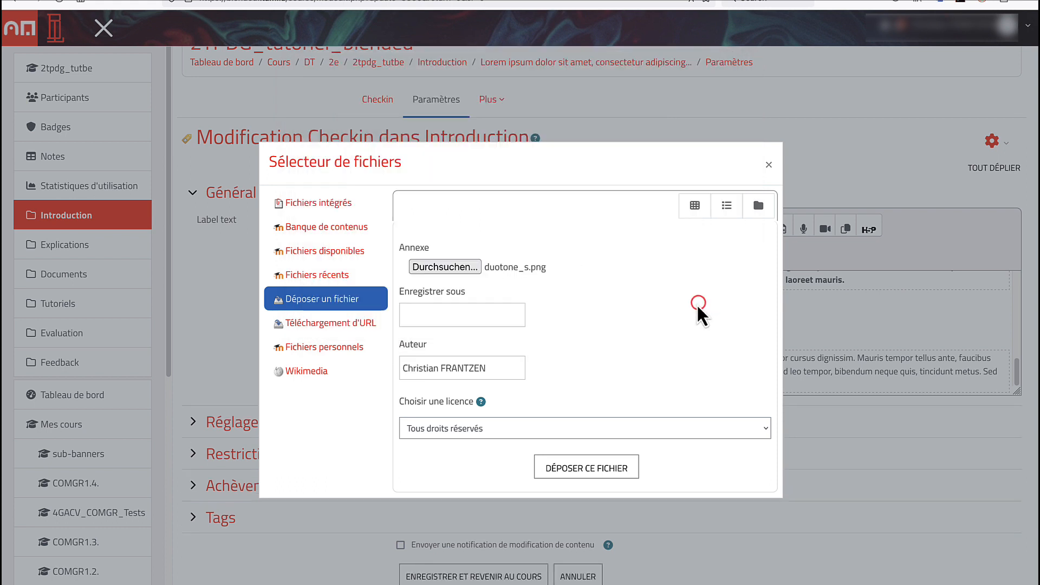
left_click(603, 479)
left_click(389, 346)
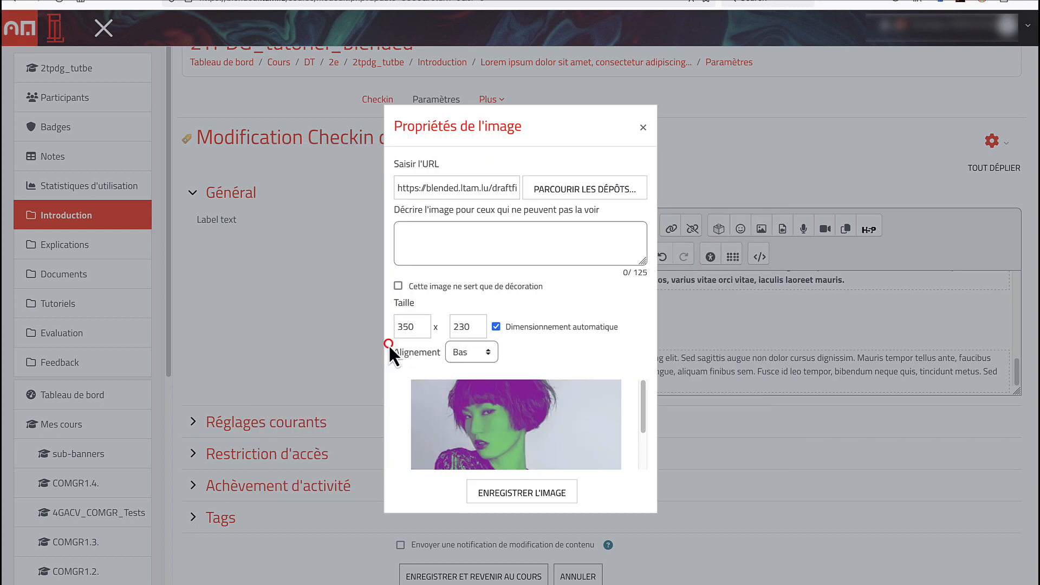
Insert the uploaded image at a width of 400, marked as decoration only, and save the label back to the course.
left_click_drag(418, 327, 384, 330)
type("400")
left_click(497, 499)
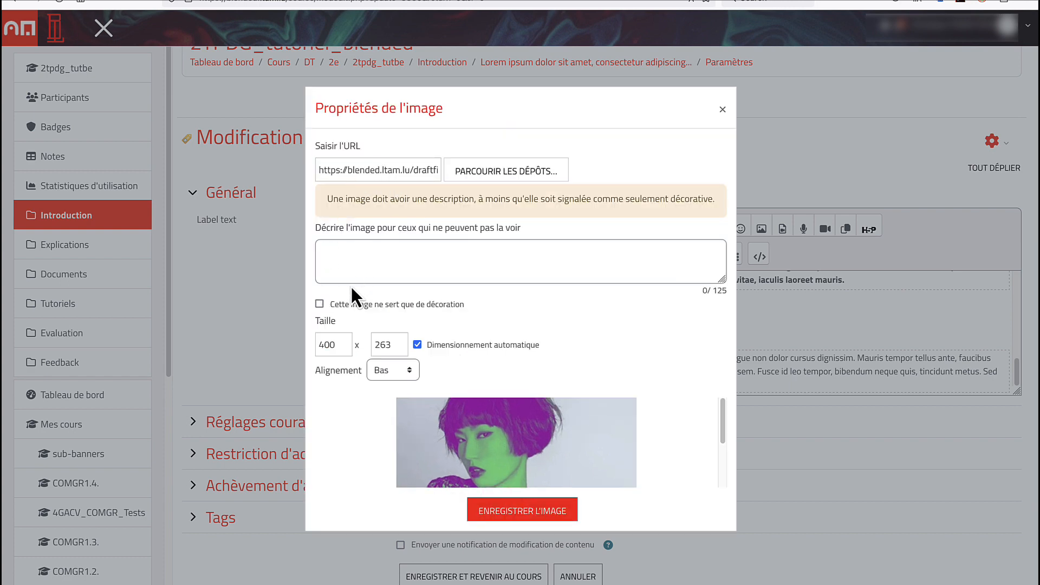
left_click(319, 305)
left_click(509, 493)
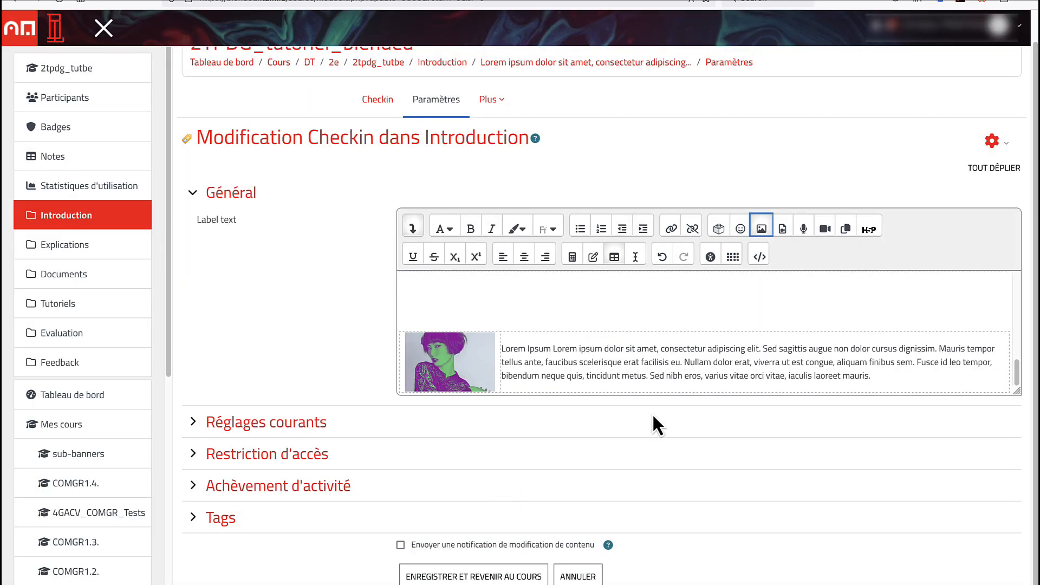
left_click(506, 576)
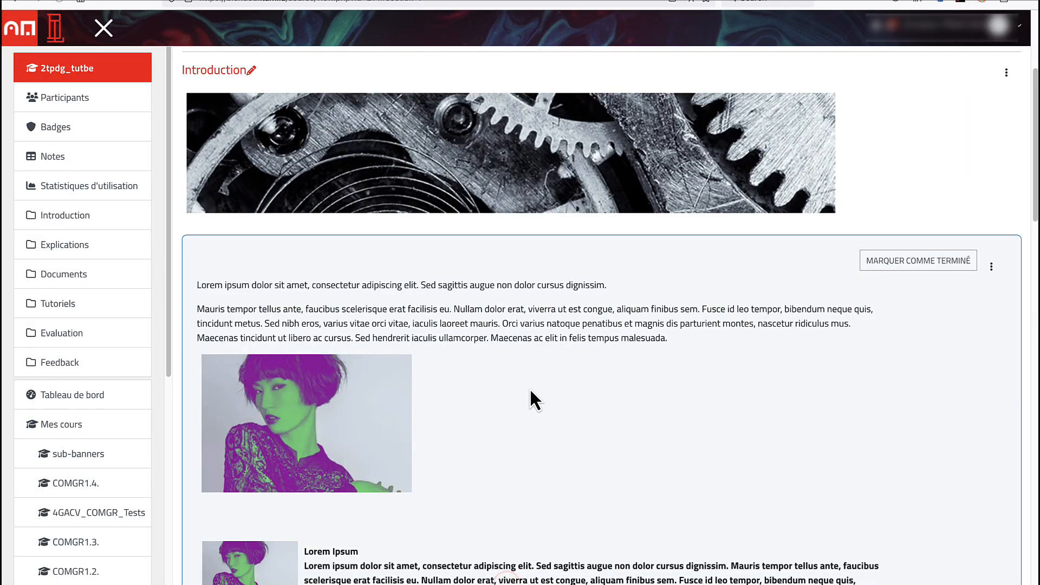
scroll(530, 388, "down", 5)
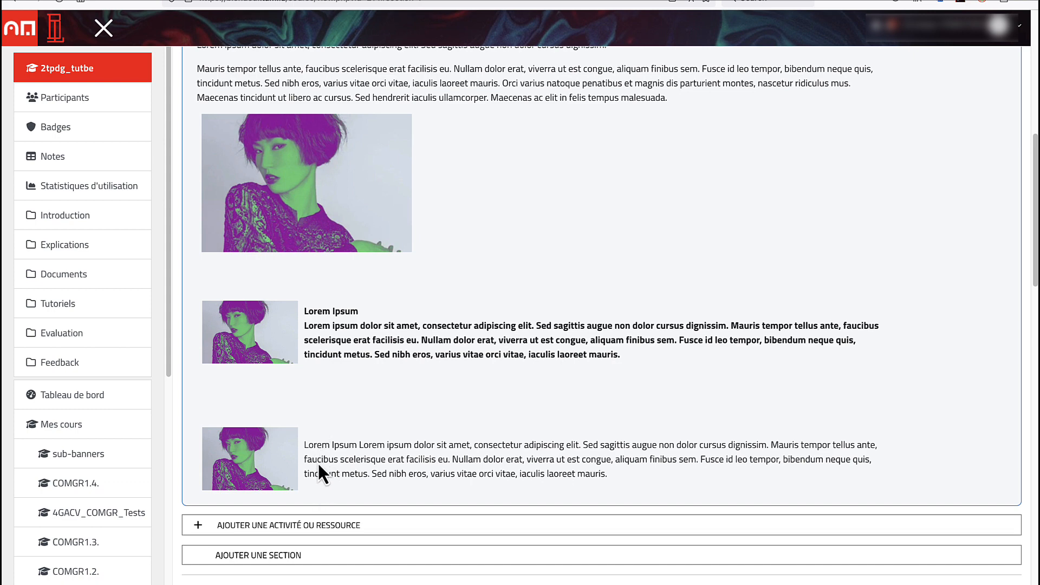
Reopen the label's HTML source and shorten the last table's text cell so its paragraph ends at "faucibus scelerisque erat facilisis eu.".
scroll(323, 504, "up", 1)
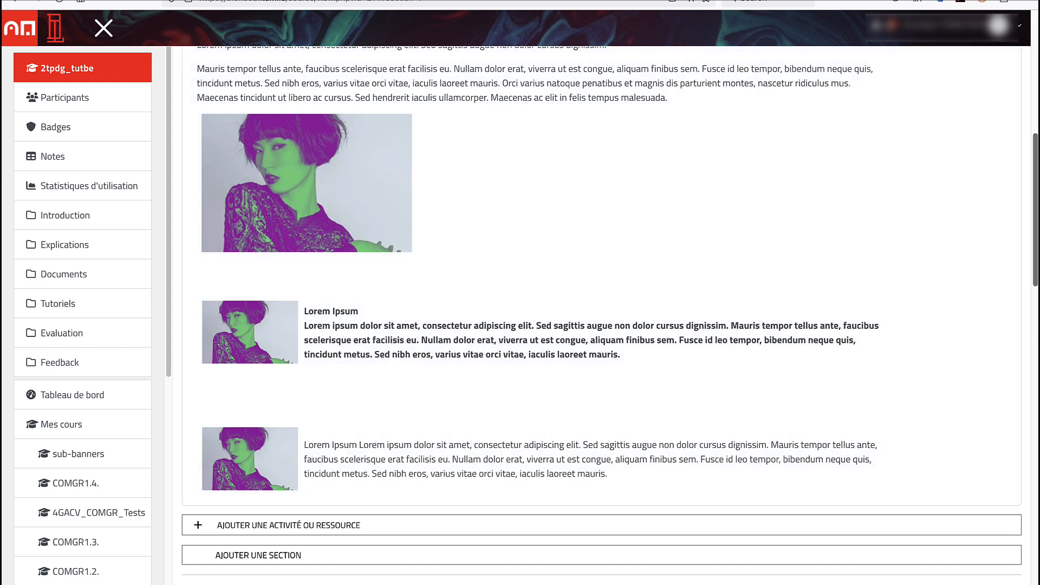
scroll(1017, 173, "up", 1)
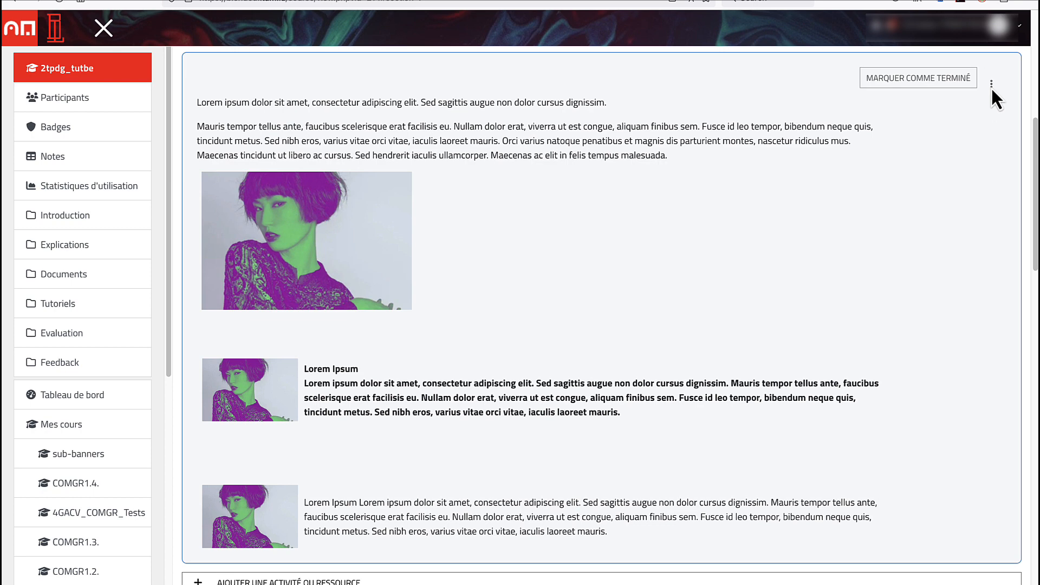
left_click(991, 86)
left_click(987, 102)
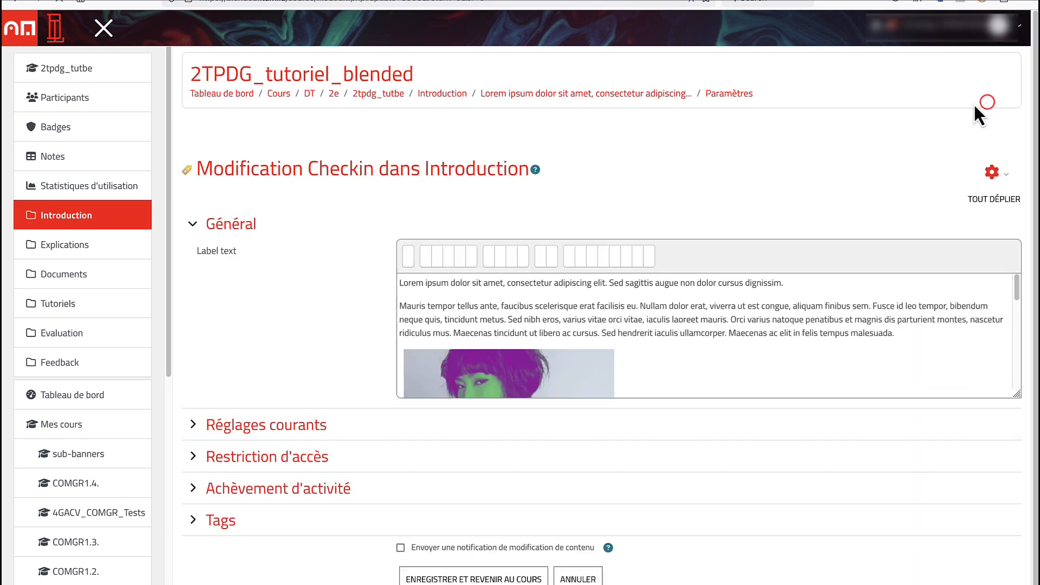
left_click(412, 267)
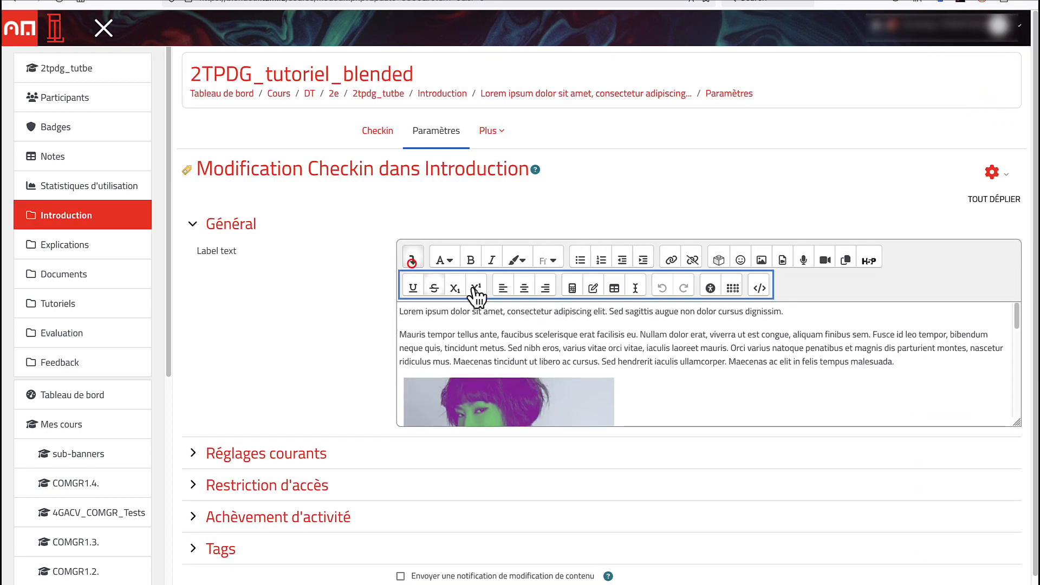
left_click(759, 288)
scroll(653, 360, "down", 15)
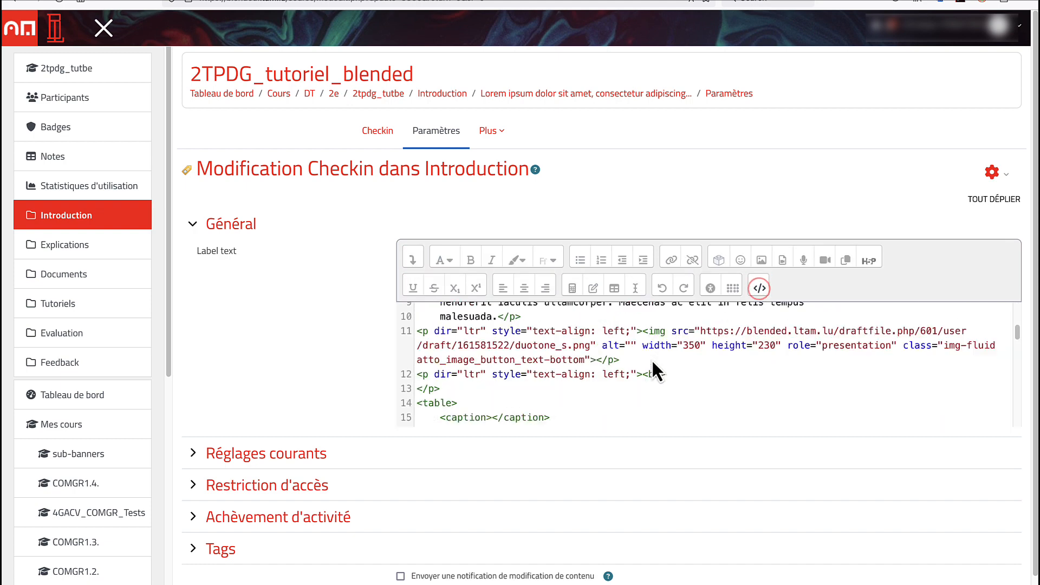
scroll(655, 371, "up", 1)
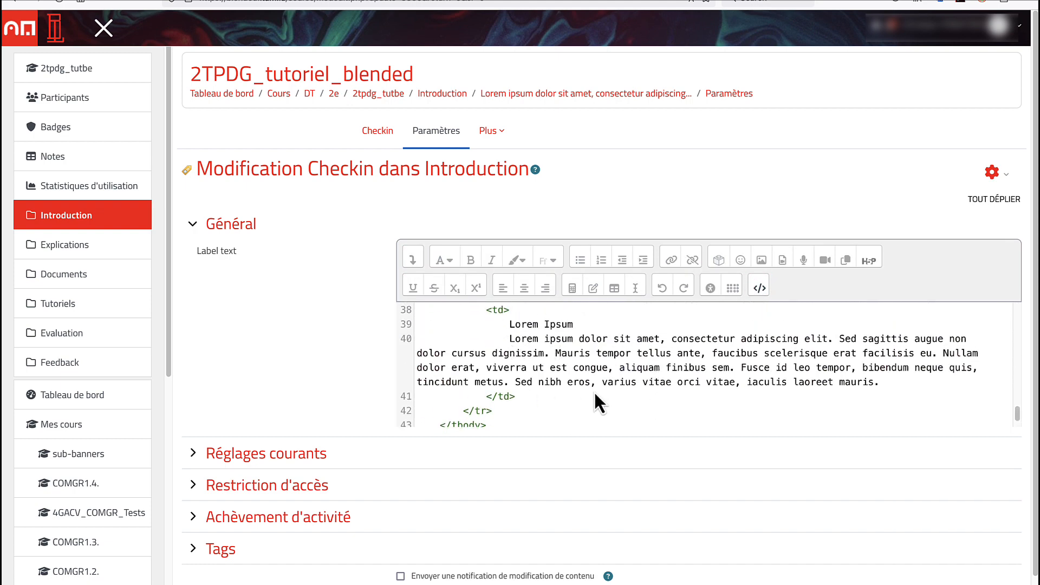
left_click_drag(882, 381, 940, 352)
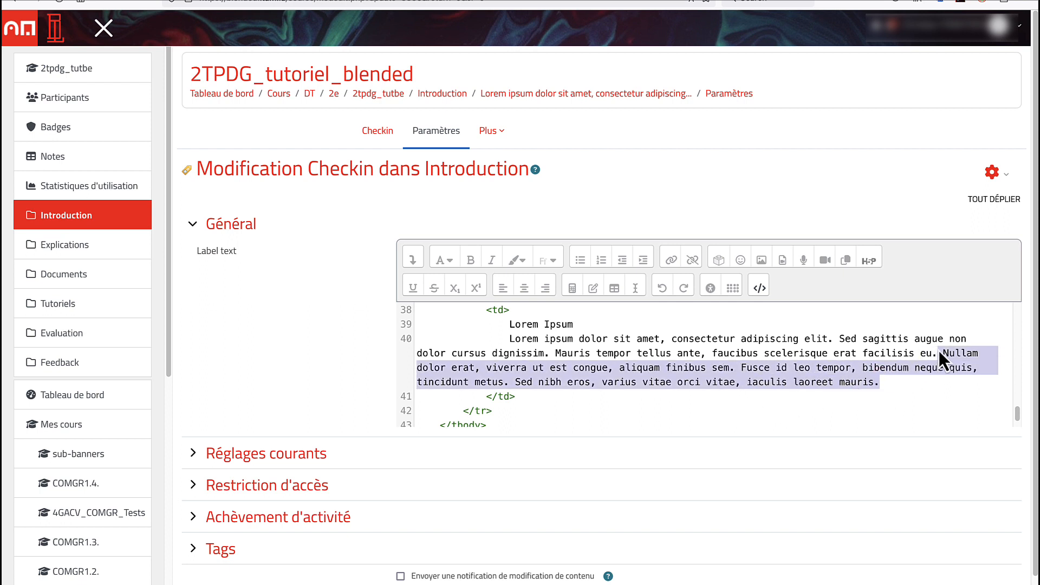
key("BackSpace")
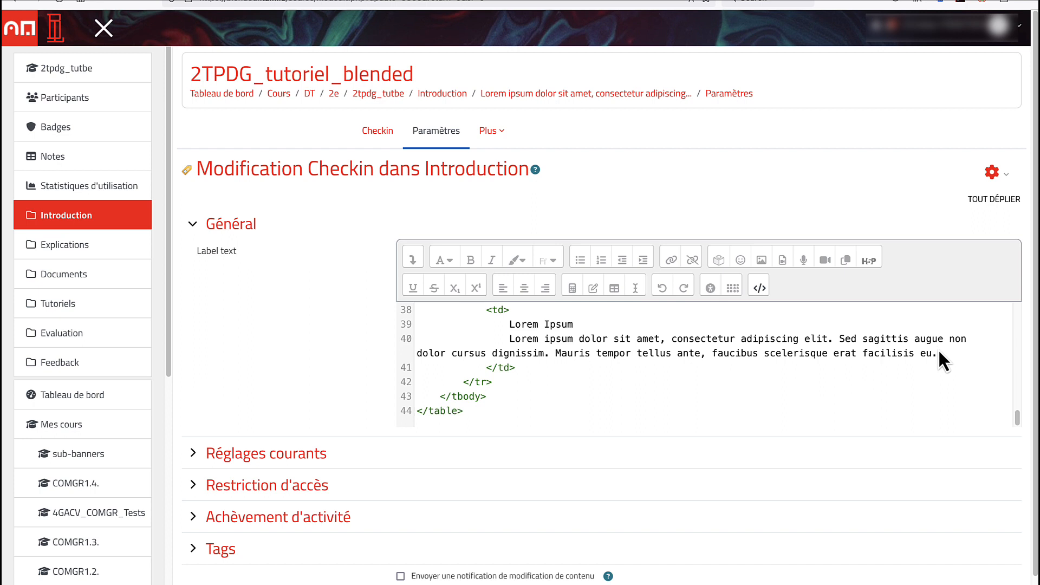
Add valign="top" to the <td> tag of the last table's text cell and save the label back to the course.
scroll(737, 388, "up", 1)
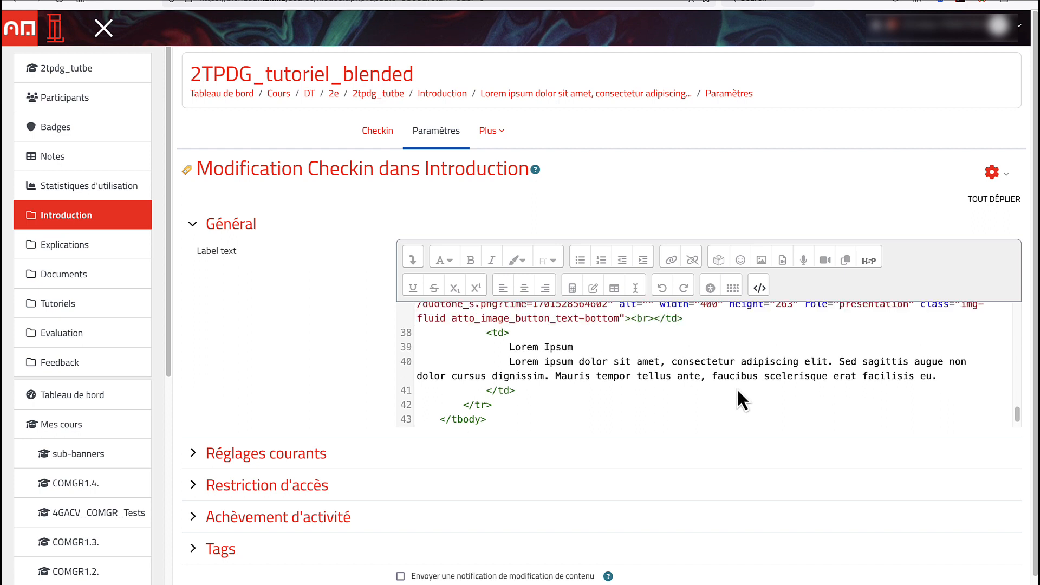
left_click(504, 334)
type("ign=\"top")
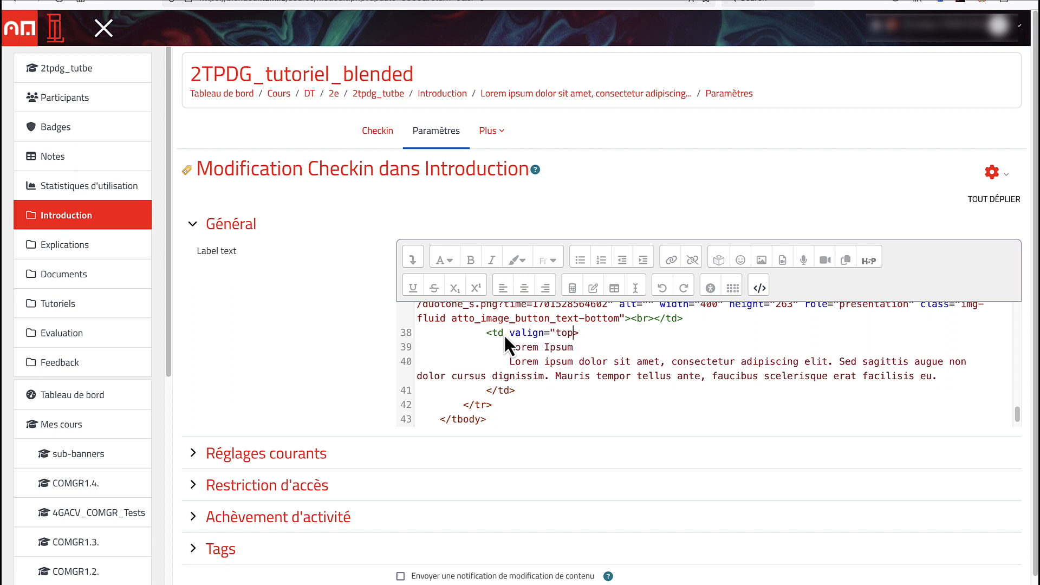
type("\"")
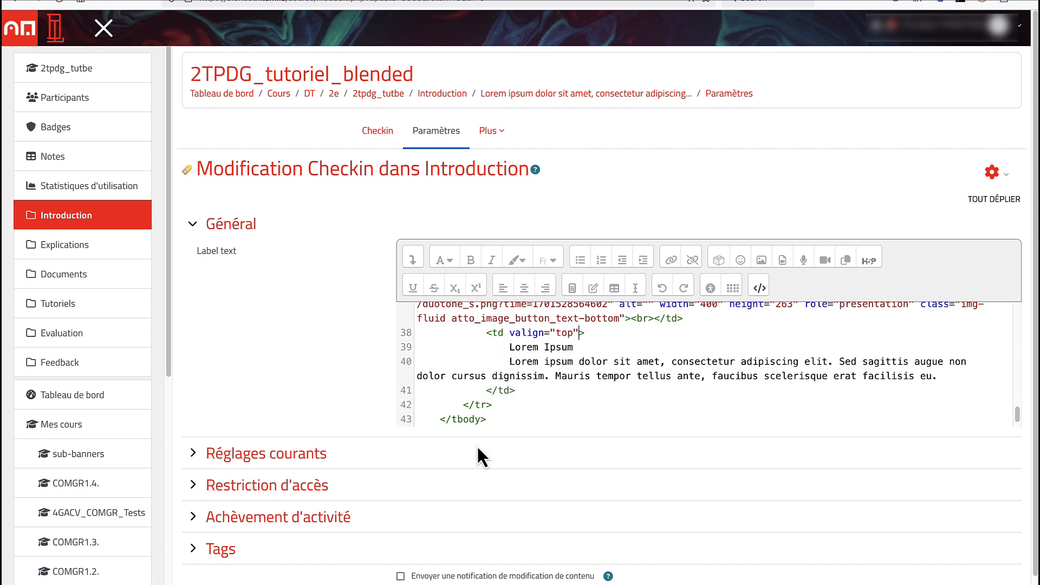
scroll(486, 469, "down", 1)
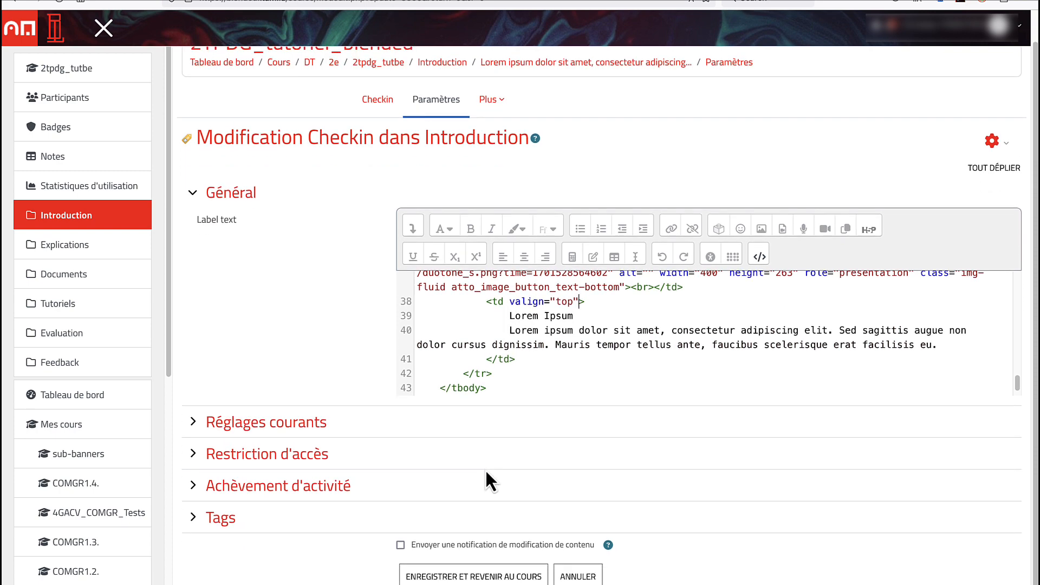
left_click(449, 575)
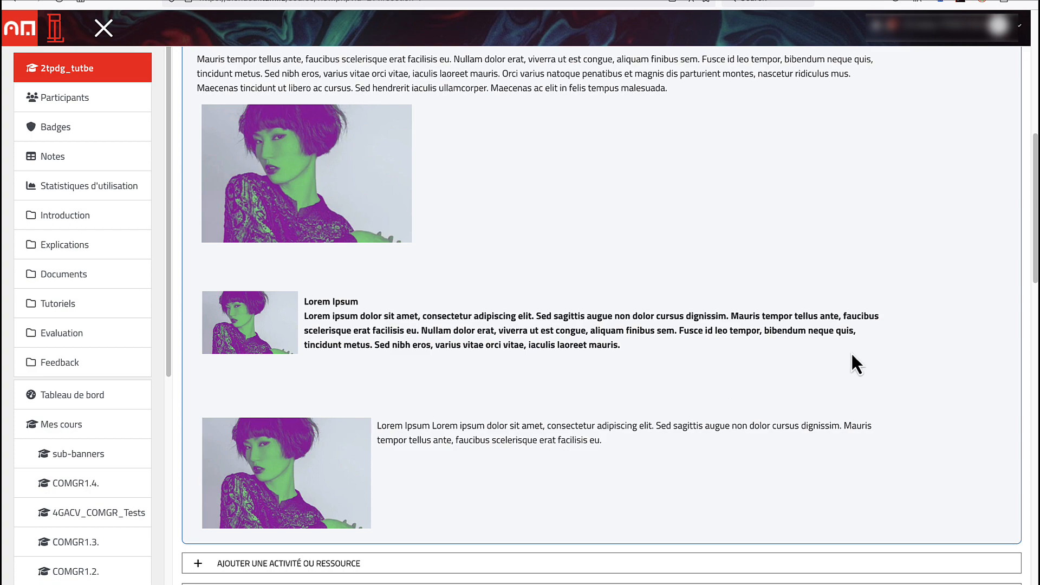
Change the valign value of the last table's text cell to "bottom" in the label's HTML source and save back to the course.
scroll(630, 407, "up", 3)
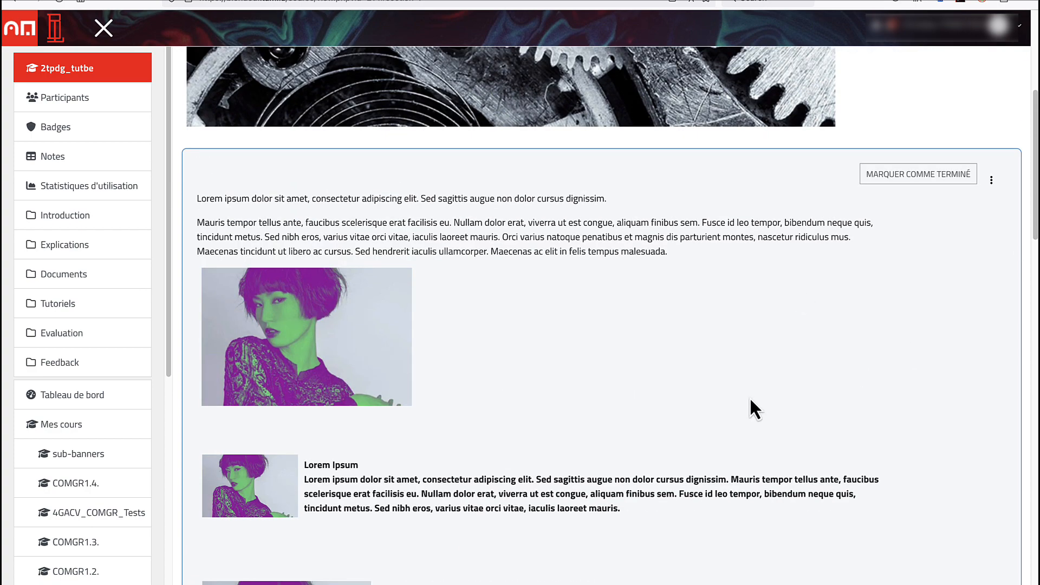
left_click(991, 182)
left_click(960, 196)
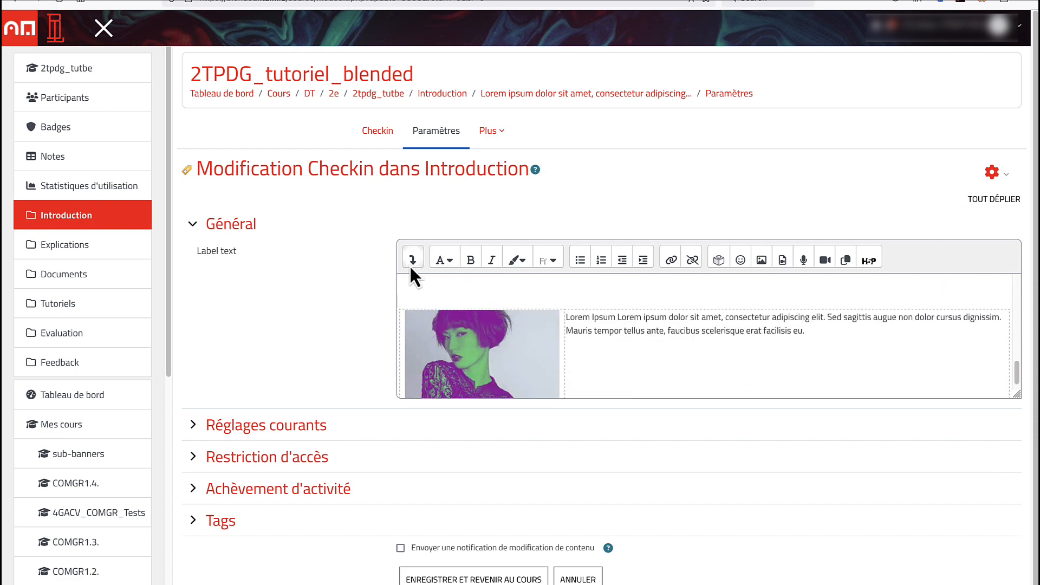
left_click(409, 263)
left_click(760, 288)
scroll(680, 352, "down", 5)
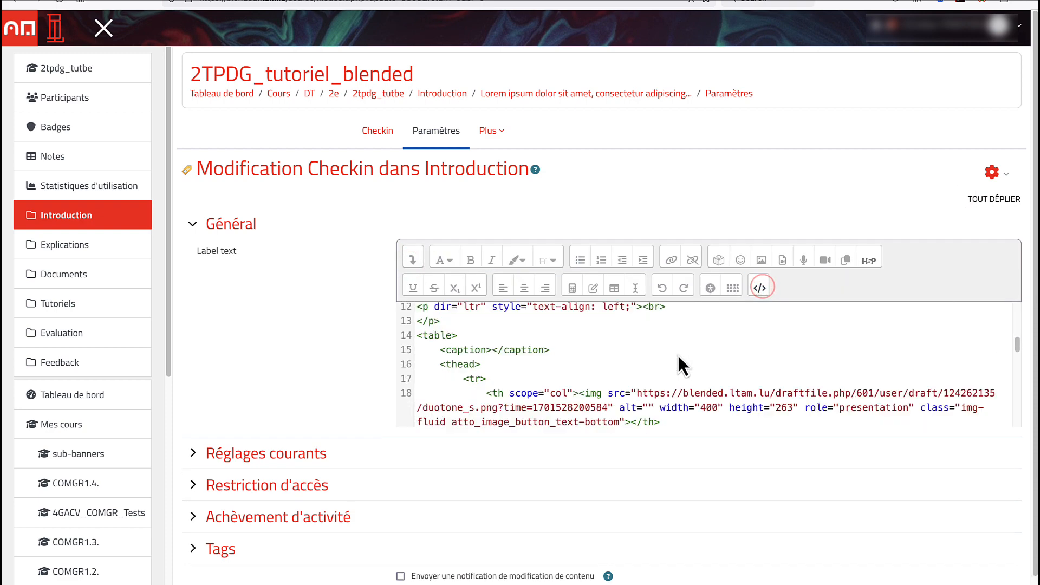
scroll(661, 366, "down", 8)
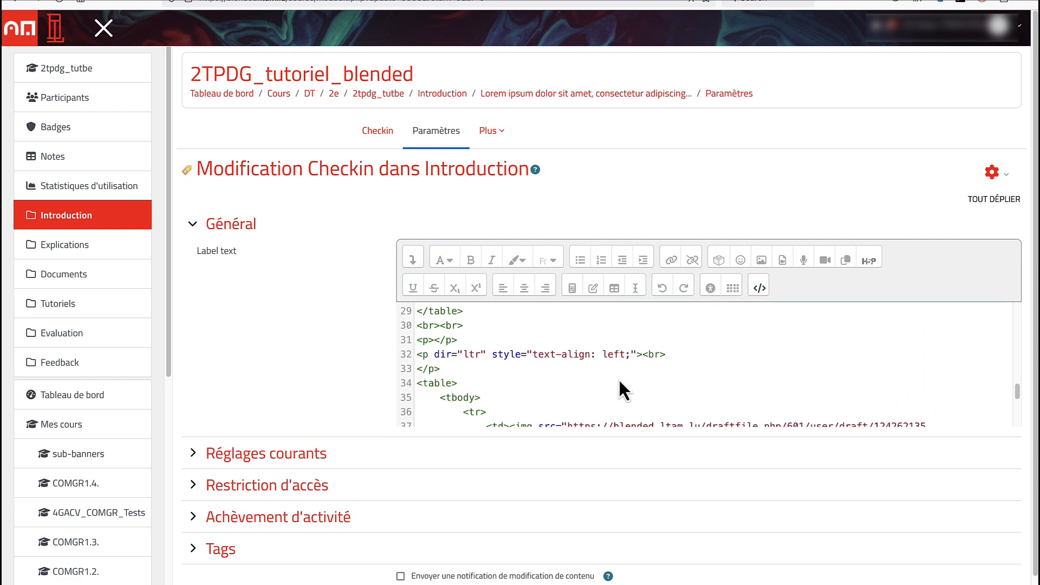
scroll(619, 389, "up", 1)
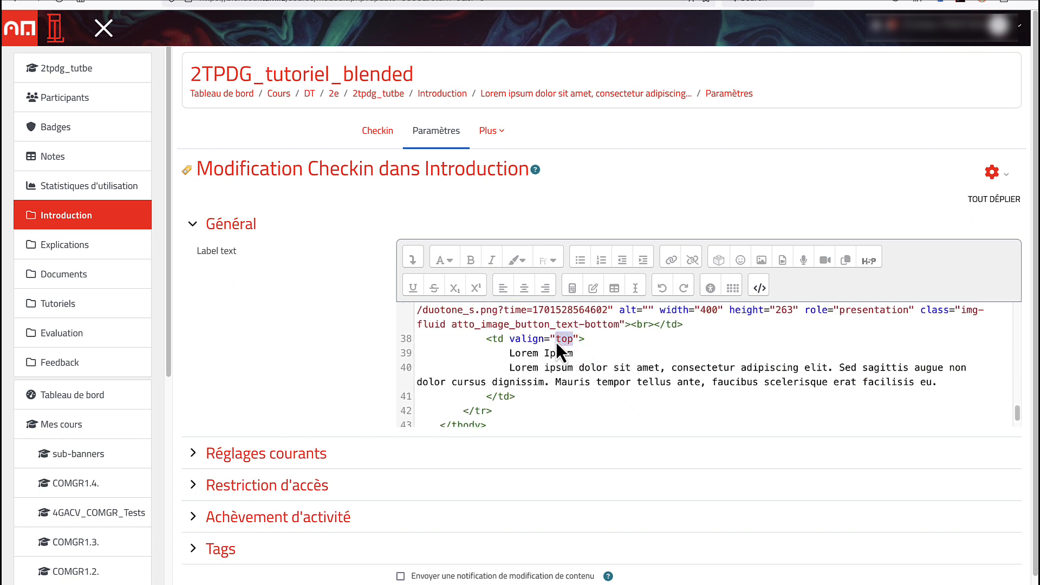
type("ttom")
scroll(642, 457, "down", 1)
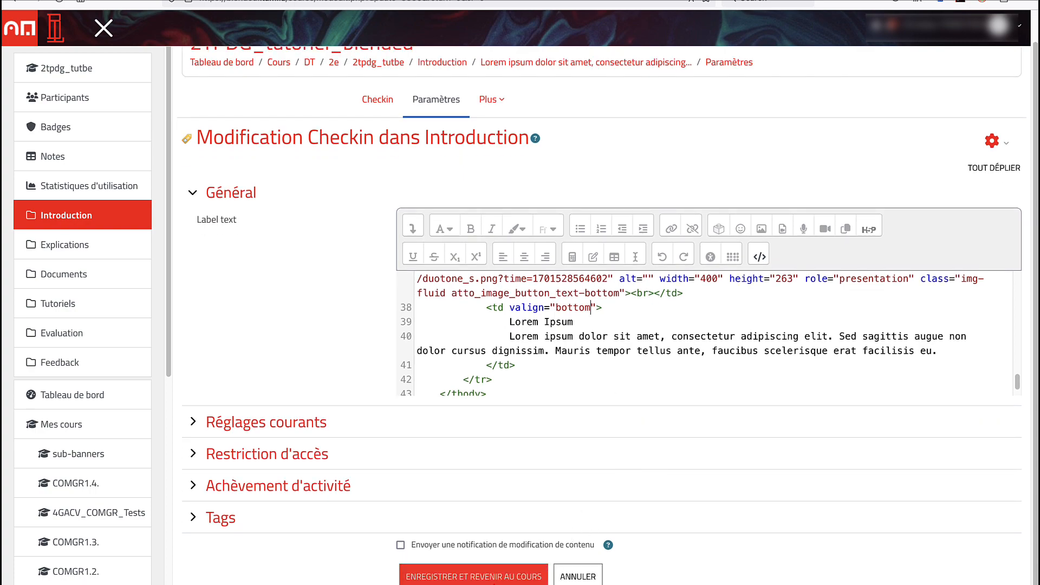
left_click(473, 576)
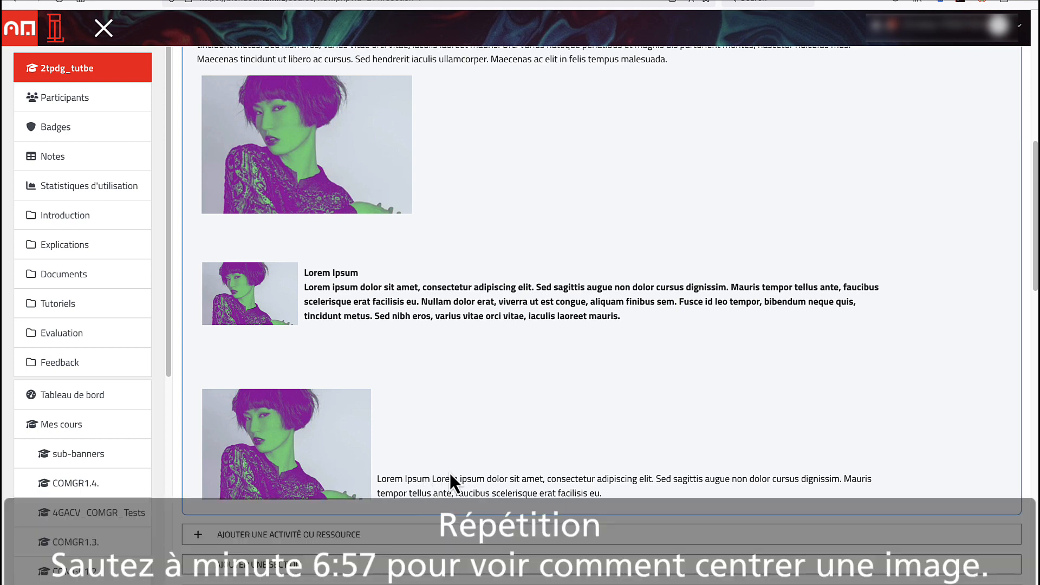
Add a new Checkin activity to the Introduction section and show its label text as HTML source.
left_click(471, 535)
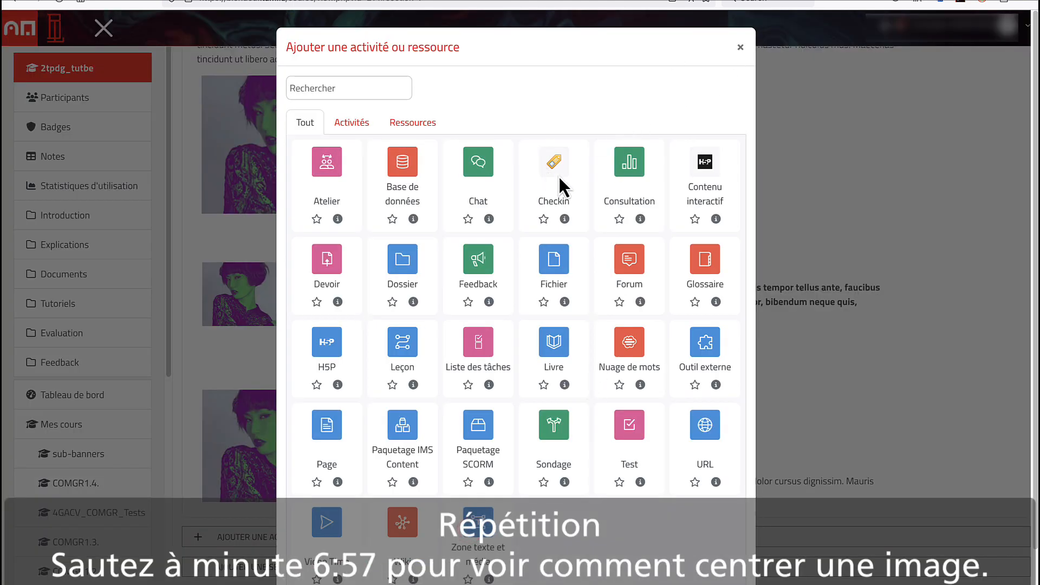
left_click(557, 175)
left_click(492, 323)
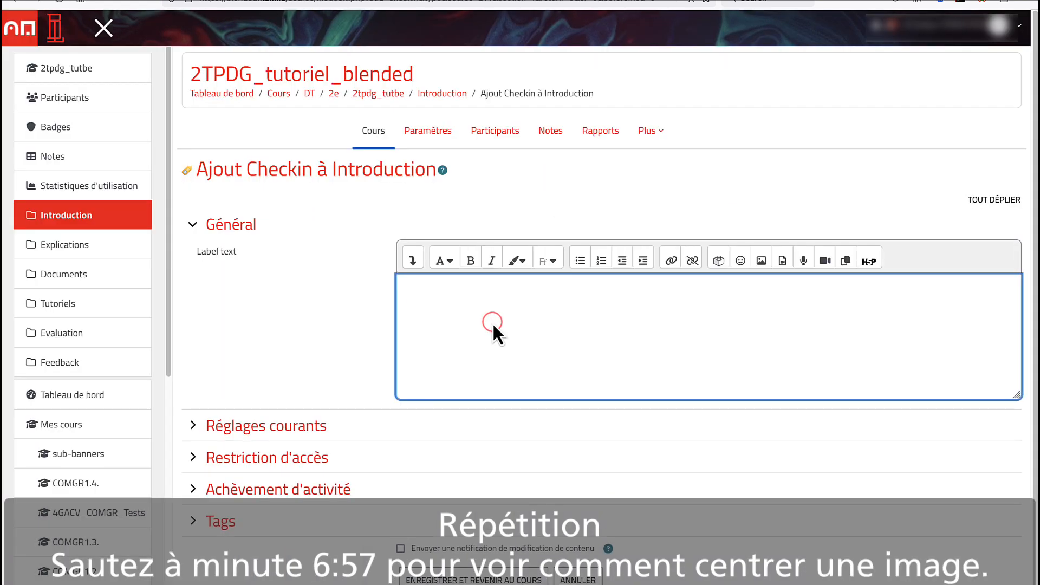
left_click(418, 260)
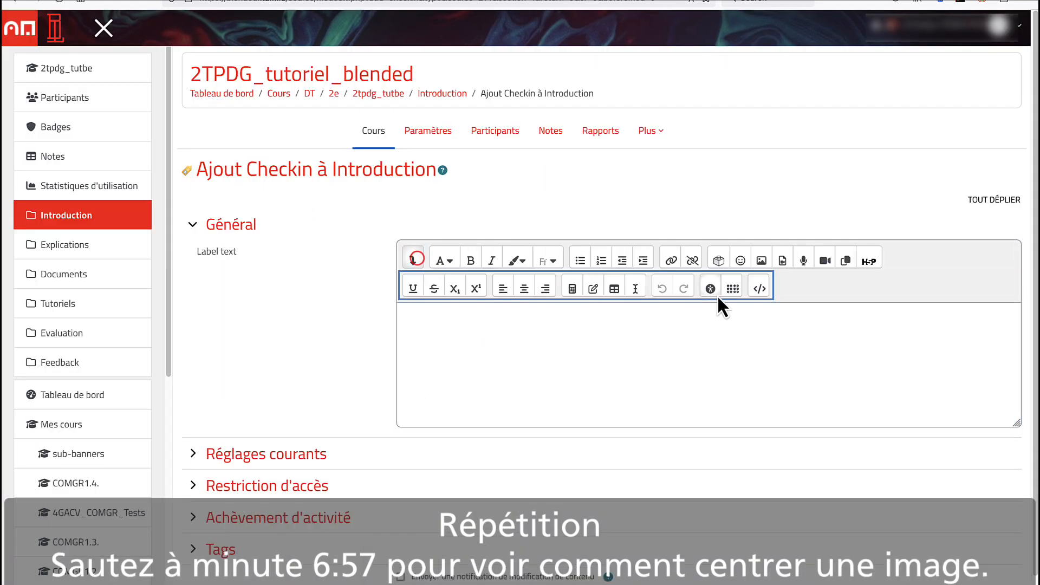
left_click(758, 284)
Replace the default markup with <table>, <tr> and a complete first <td> cell containing the placeholder text "one, two".
key("ctrl+a")
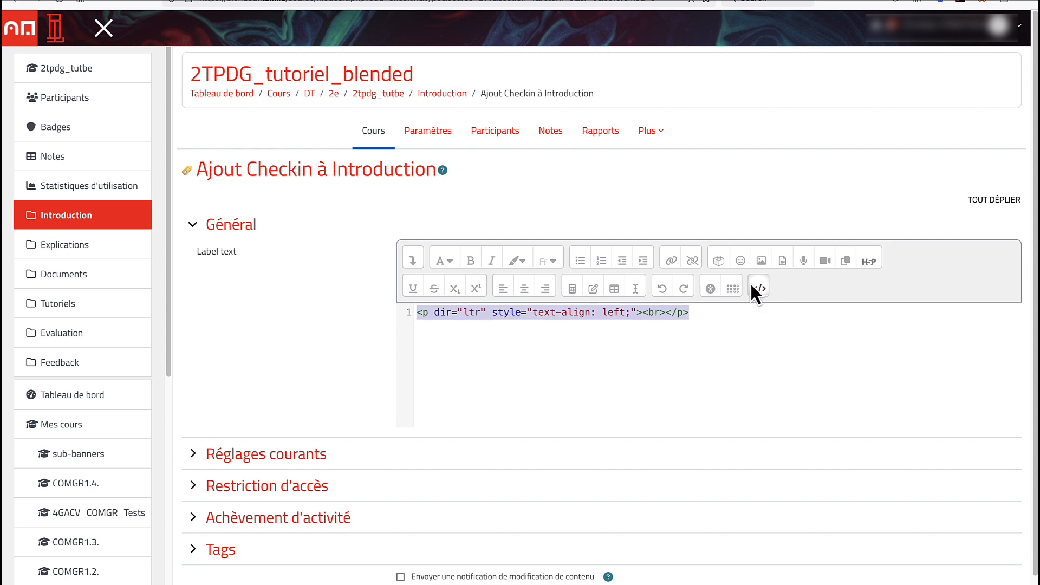
type("<t")
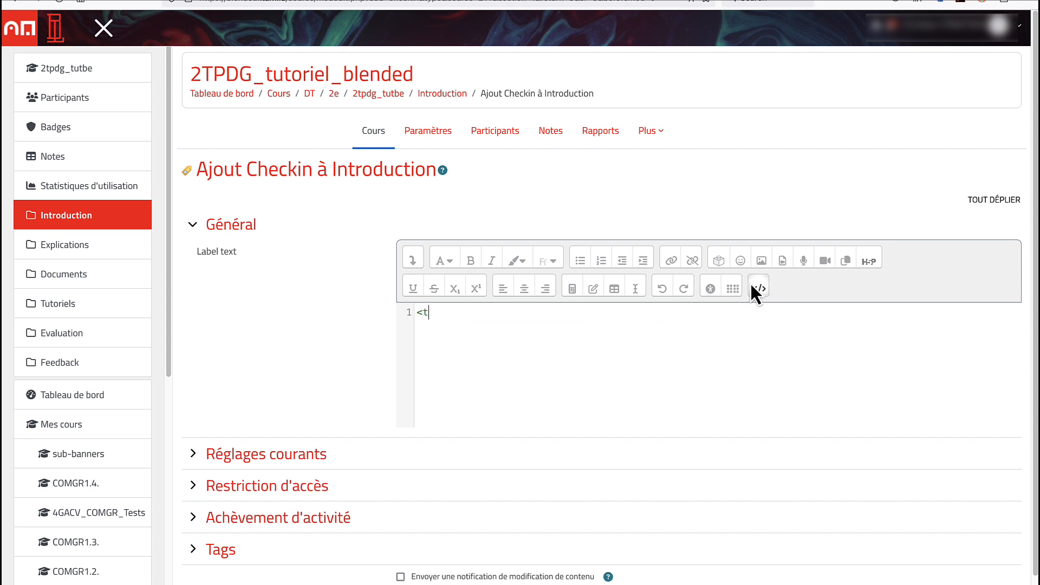
type("able>   ")
type("<t")
type("r>     ")
type("<")
type("td>")
key("Return")
type("one, two")
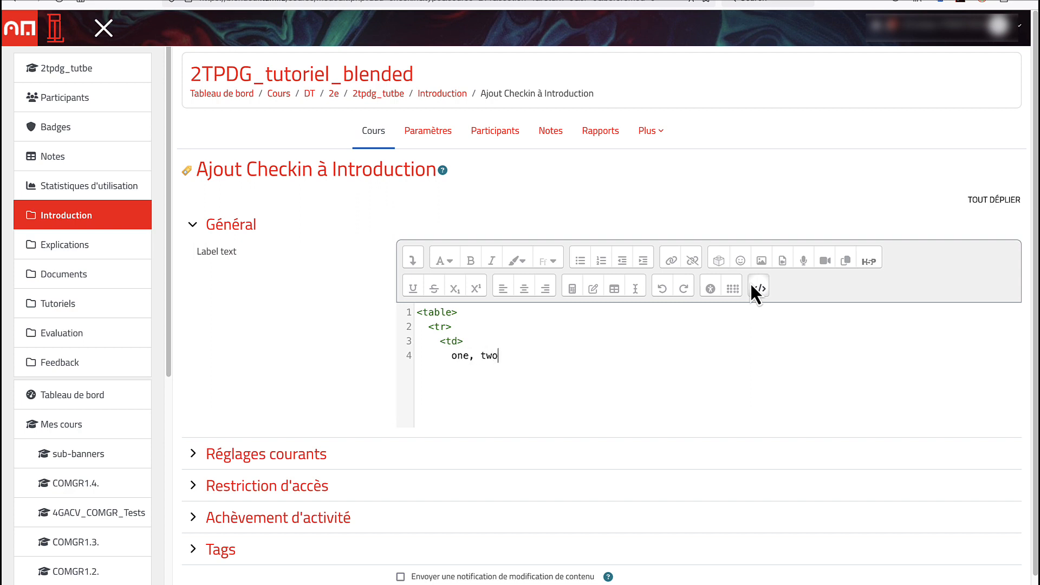
key("Return")
type("</td>")
Add a second <td> cell holding the "Lorem Ipsum" title and its paragraph ending in "iaculis laoreet.", and close the cell.
key("Return")
type("<td>")
key("Return")
type("Lorem Ipsum Lorem ipsum dolor sit amet, consectetur adipiscing elit. Sed sagittis augue non dolor cursus dignissim. Mauris tempor tellus ante, faucibus scelerisque erat facilisis eu. Nullam dolor erat, viverra ut est congue, aliquam finibus sem. Fusce id leo tempor, bibendum neque quis, tincidunt metus. Sed nibh eros, varius vitae orci vitae, iaculis laoreet.")
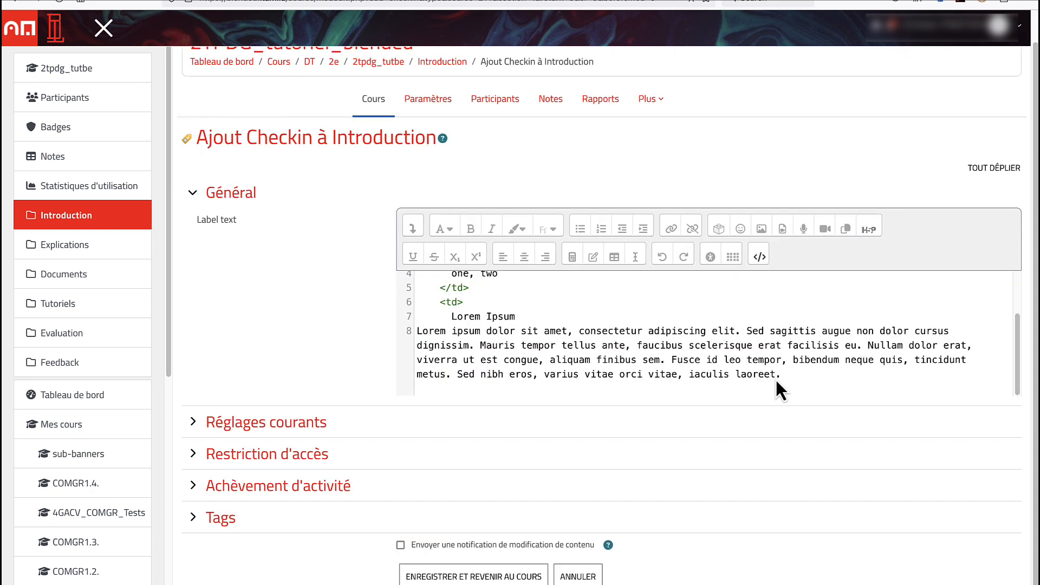
key("Return")
type("<")
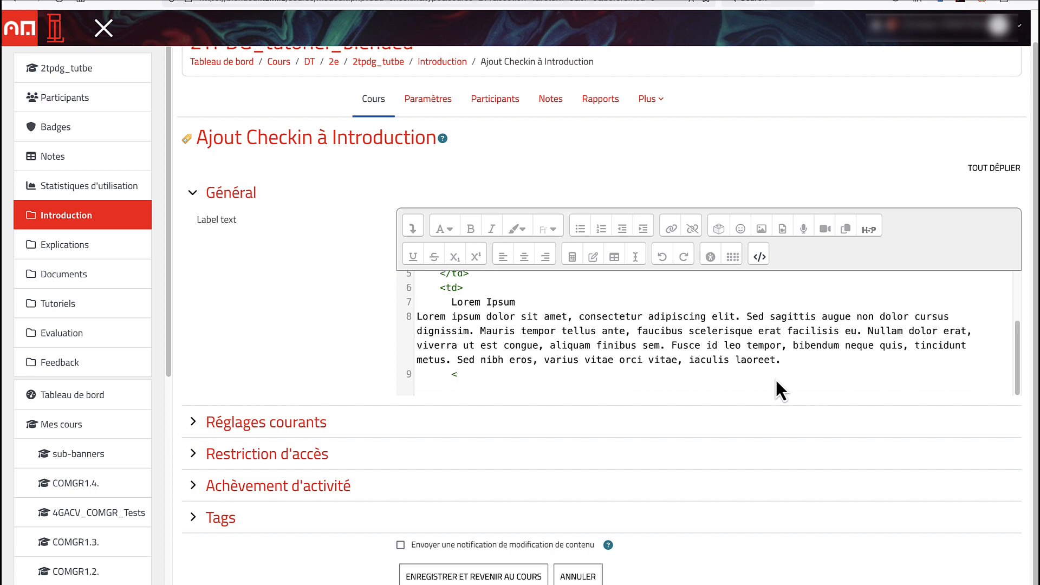
type("/td>")
Close the row and table with </tr> and </table>, and save the new Checkin label to the course.
scroll(736, 410, "up", 1)
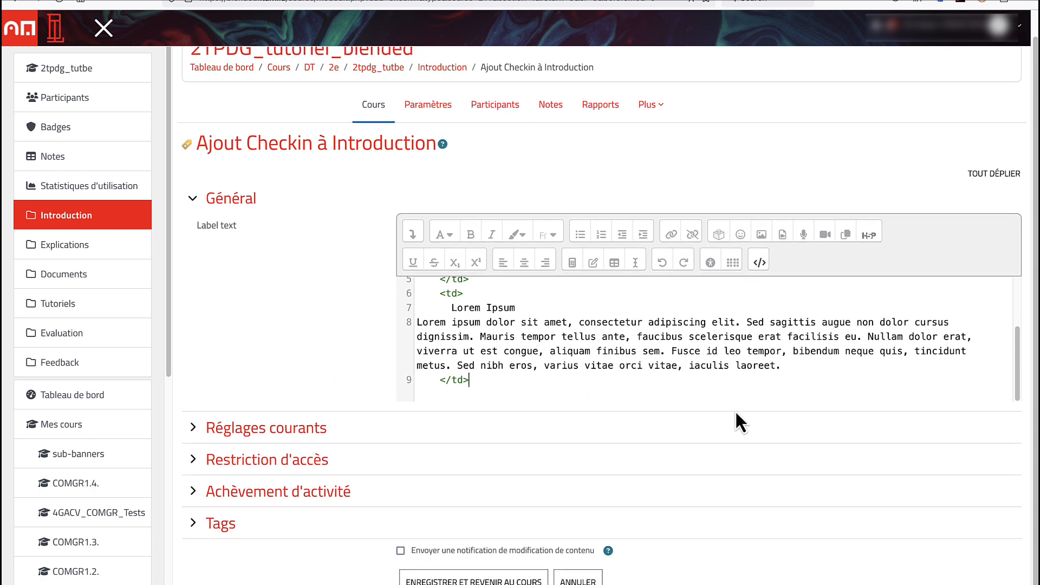
scroll(681, 356, "up", 1)
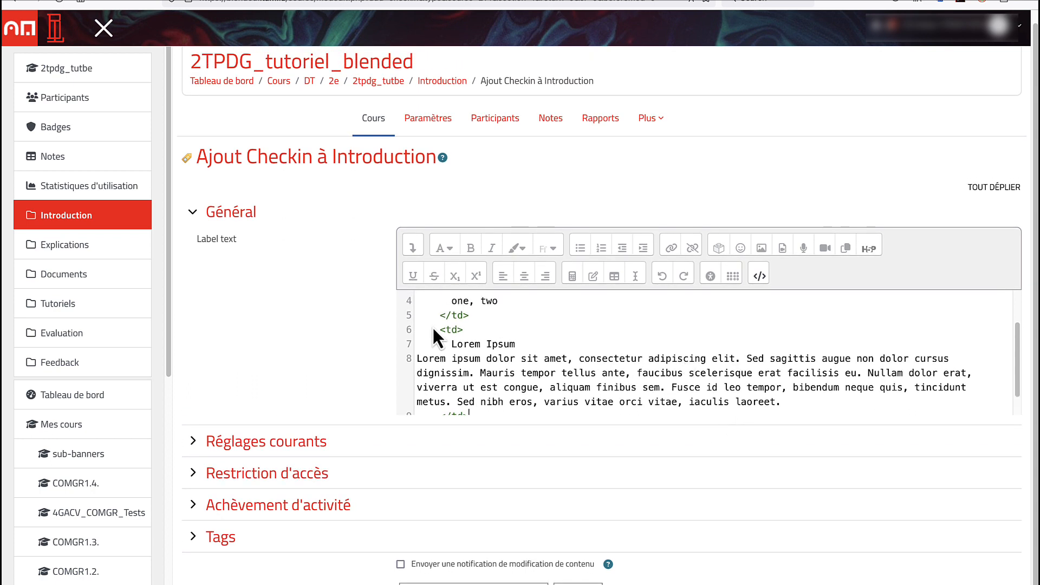
scroll(457, 325, "up", 1)
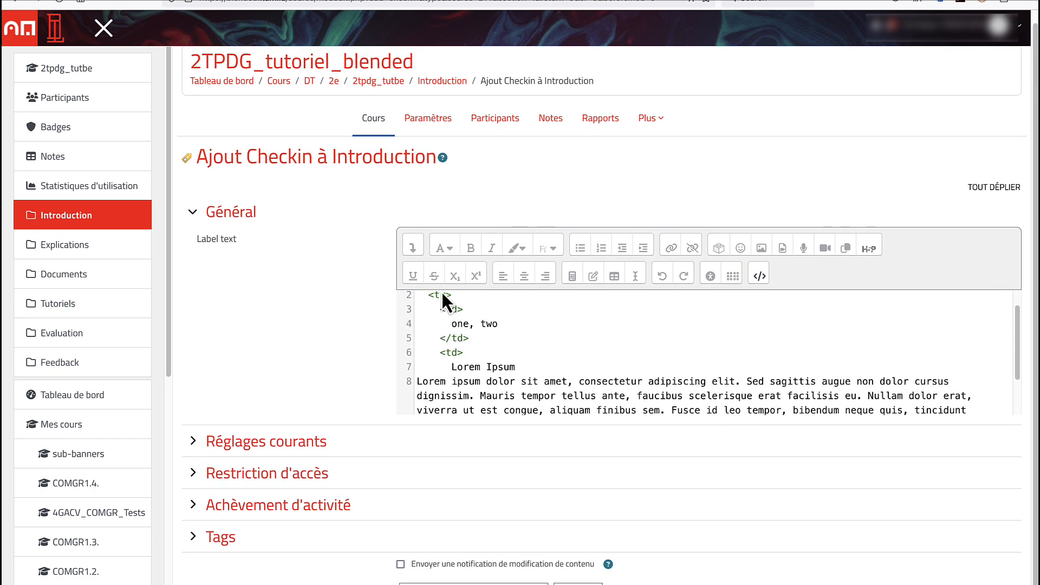
scroll(492, 370, "down", 2)
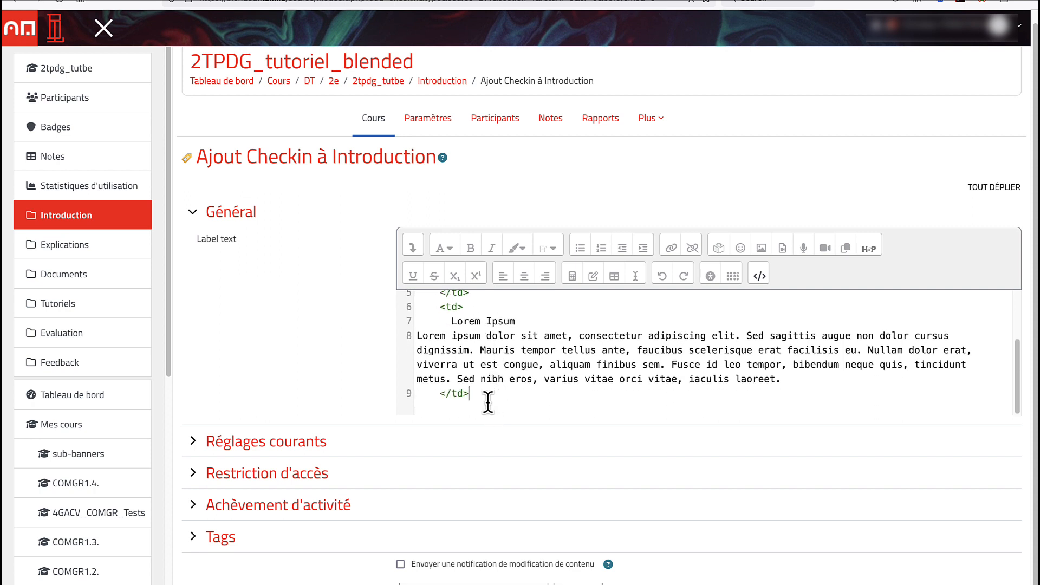
key("Return")
type("</")
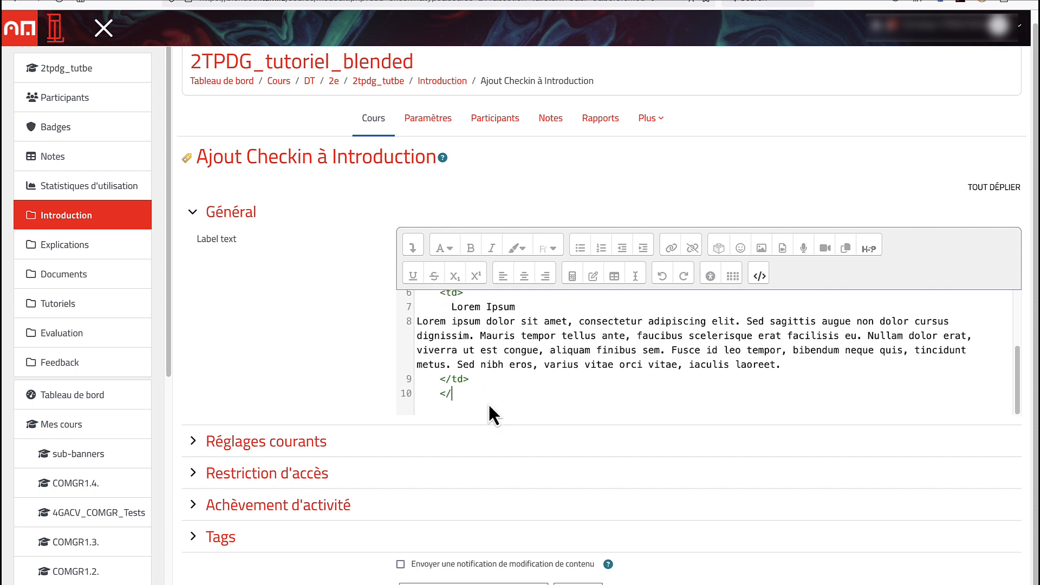
type("tr>")
key("Return")
type("</")
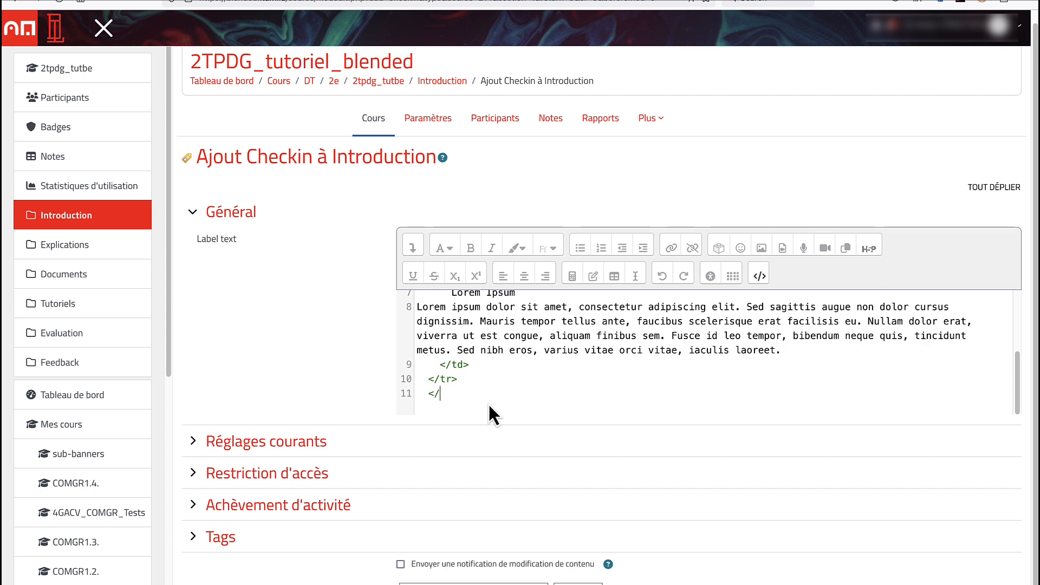
type("table>")
left_click(473, 583)
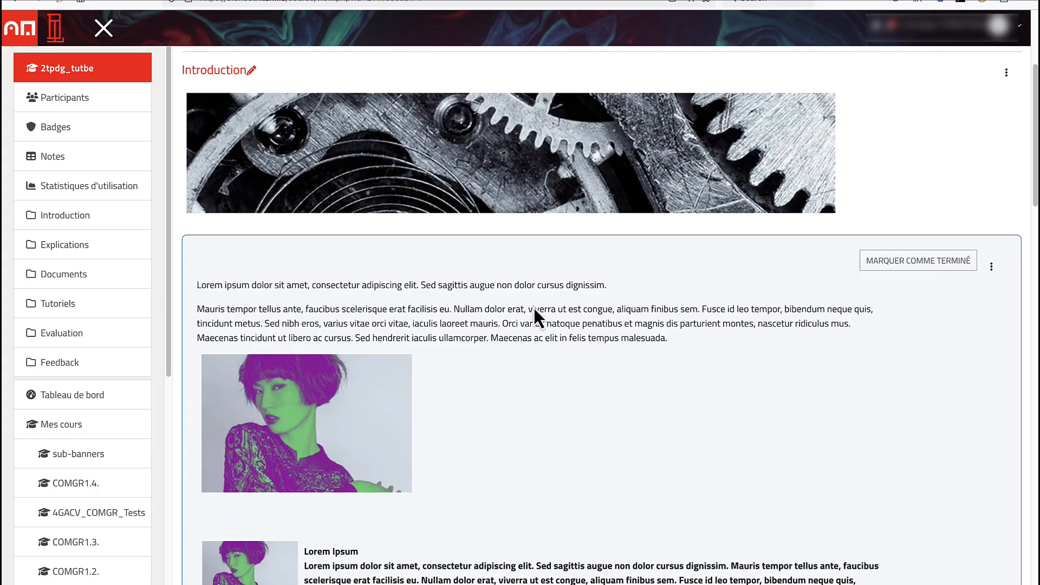
Open the settings of the new Checkin label and delete the "one, two" placeholder from the table's first cell.
scroll(576, 405, "down", 6)
scroll(575, 425, "down", 3)
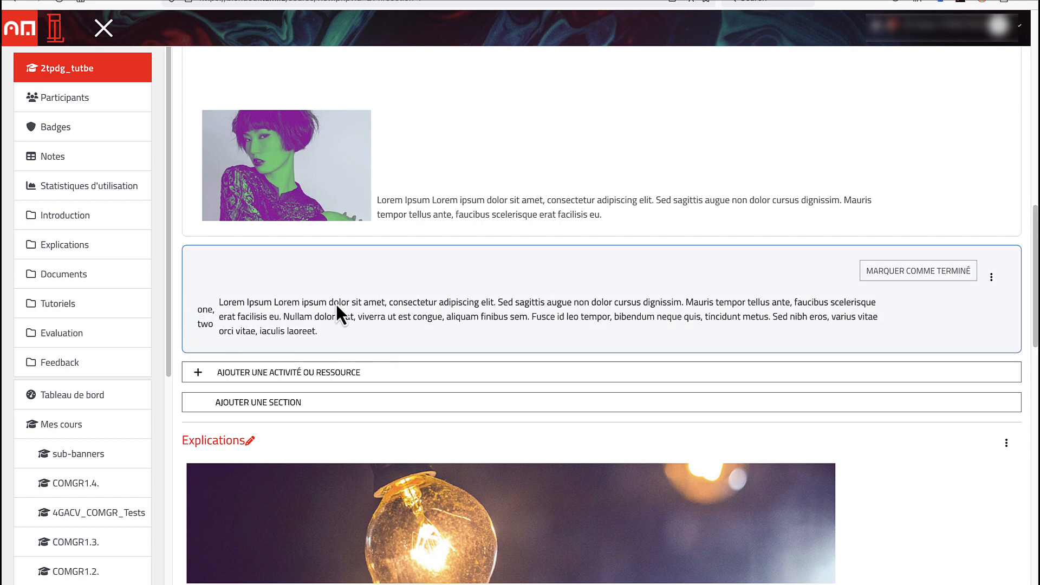
left_click(991, 276)
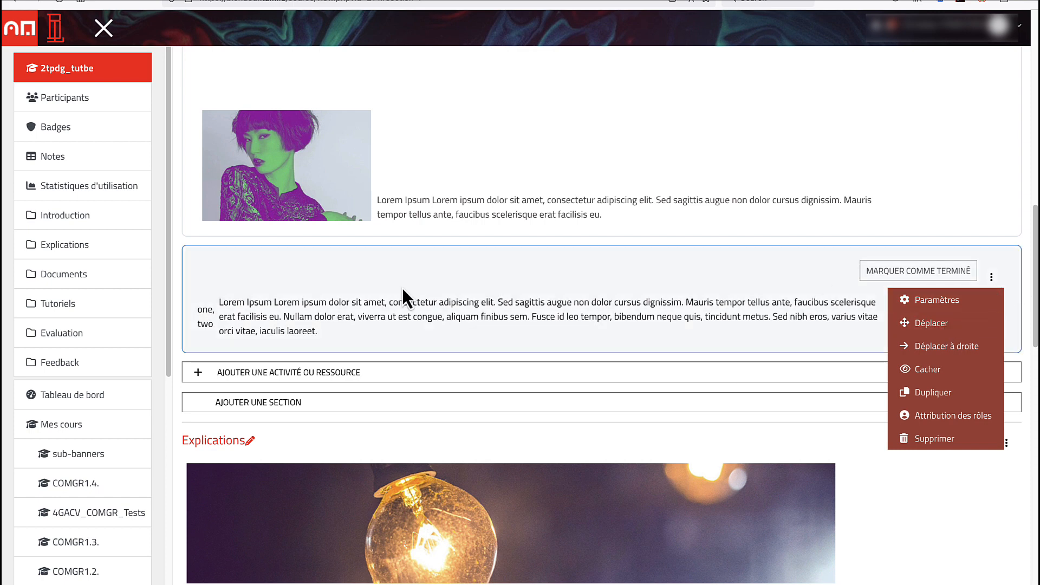
left_click(947, 303)
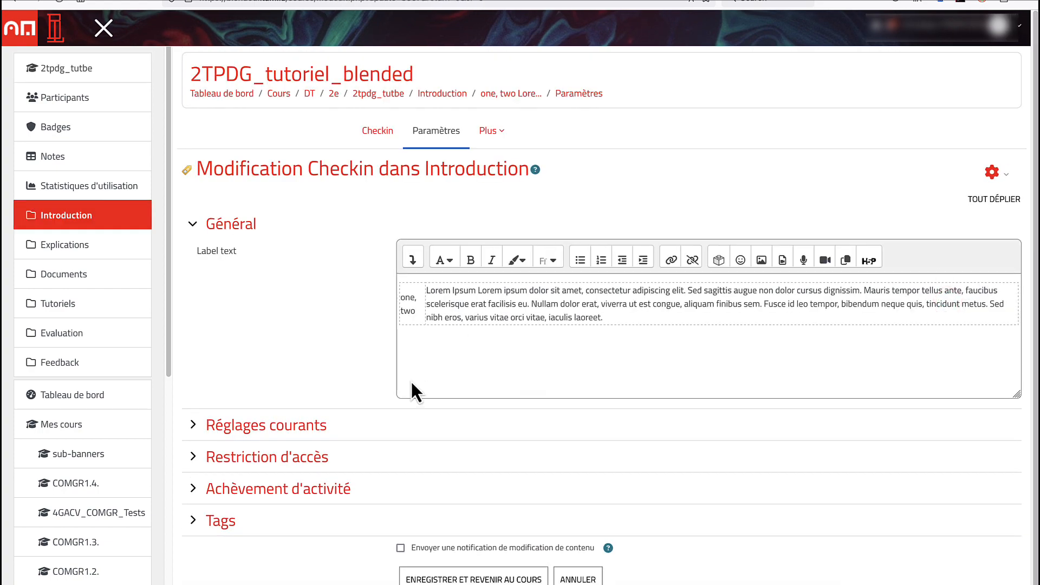
left_click(413, 310)
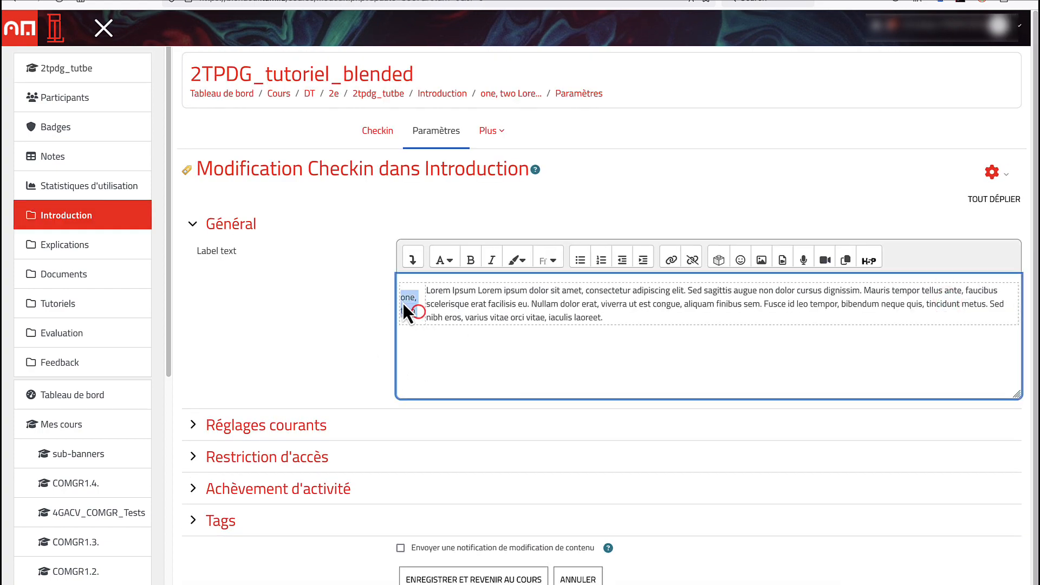
key("BackSpace")
Upload duotone_s.png into the first table cell as a decoration-only image at 350 x 230.
left_click(759, 255)
left_click(541, 236)
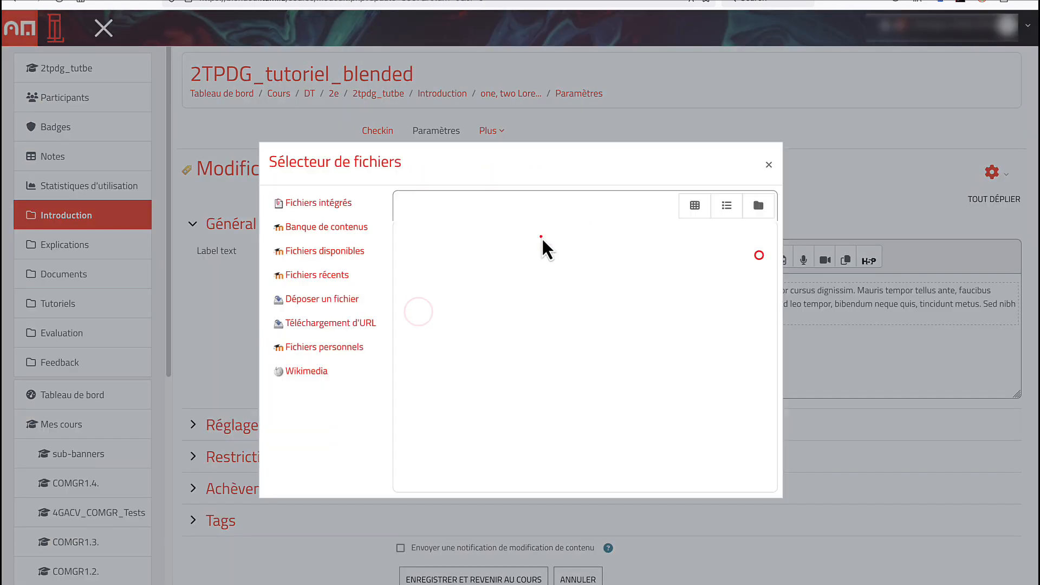
left_click(480, 262)
left_click(439, 139)
left_click(702, 303)
left_click(587, 468)
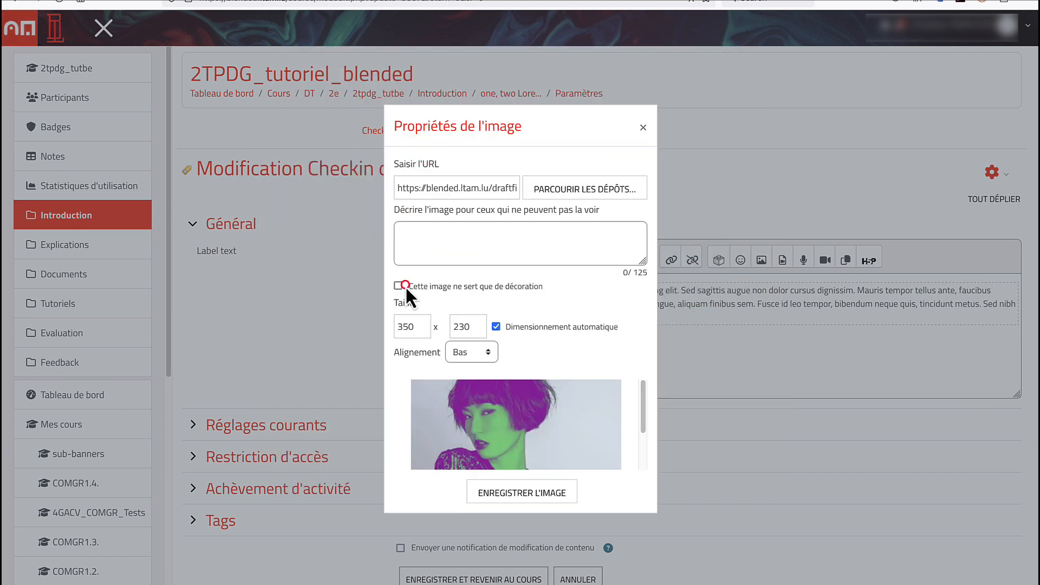
left_click(405, 285)
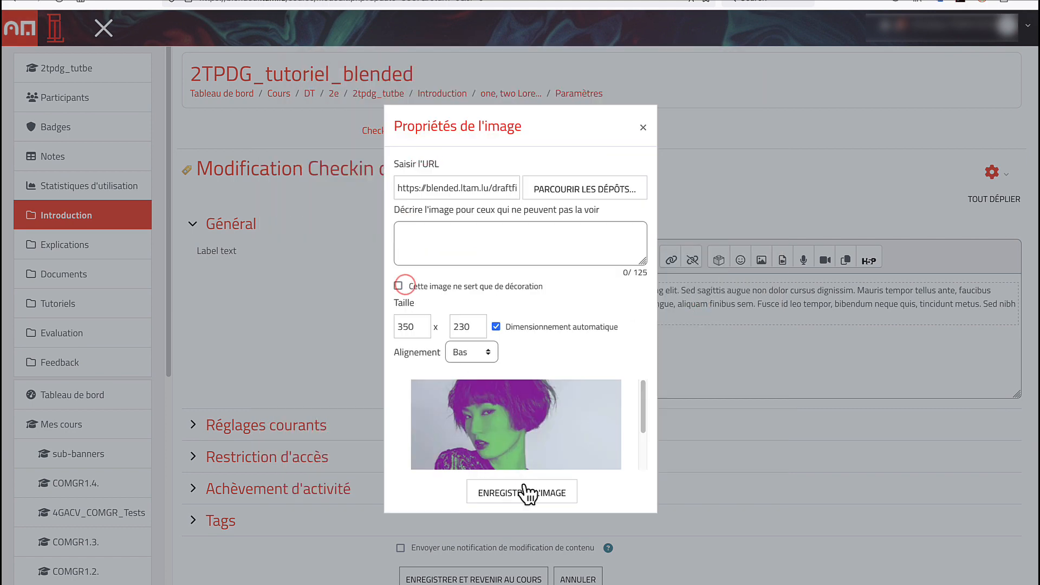
left_click(399, 286)
left_click(488, 489)
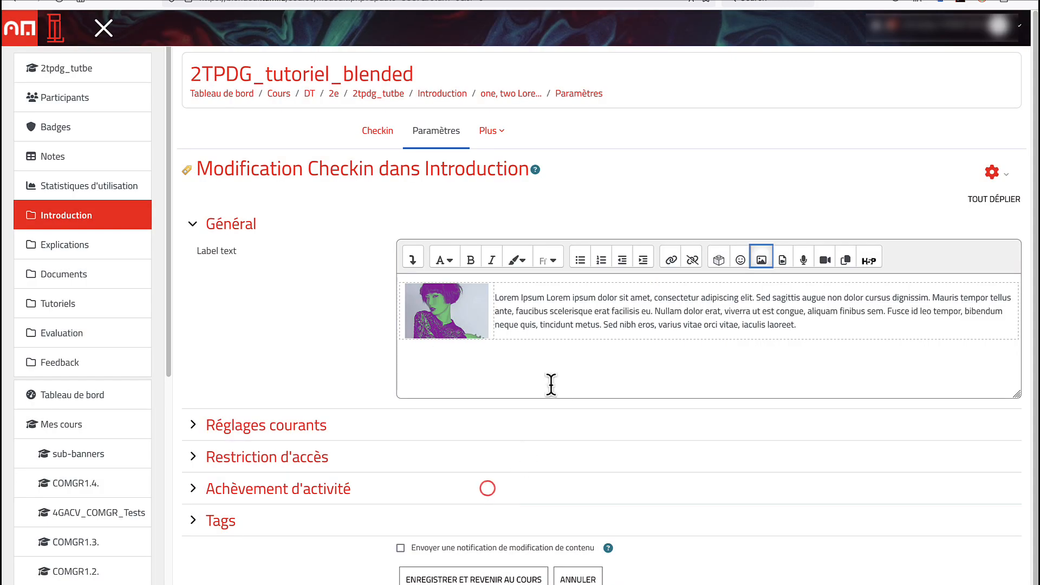
Add valign="top" to the second <td> in the label's HTML source and save the label to the course.
left_click(411, 260)
left_click(761, 288)
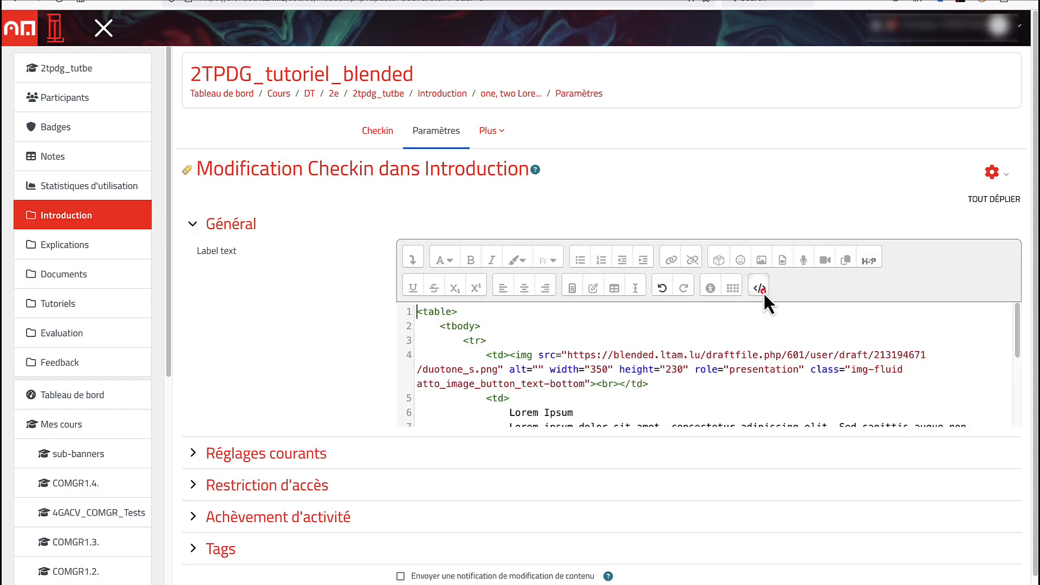
scroll(653, 349, "down", 3)
scroll(653, 349, "up", 1)
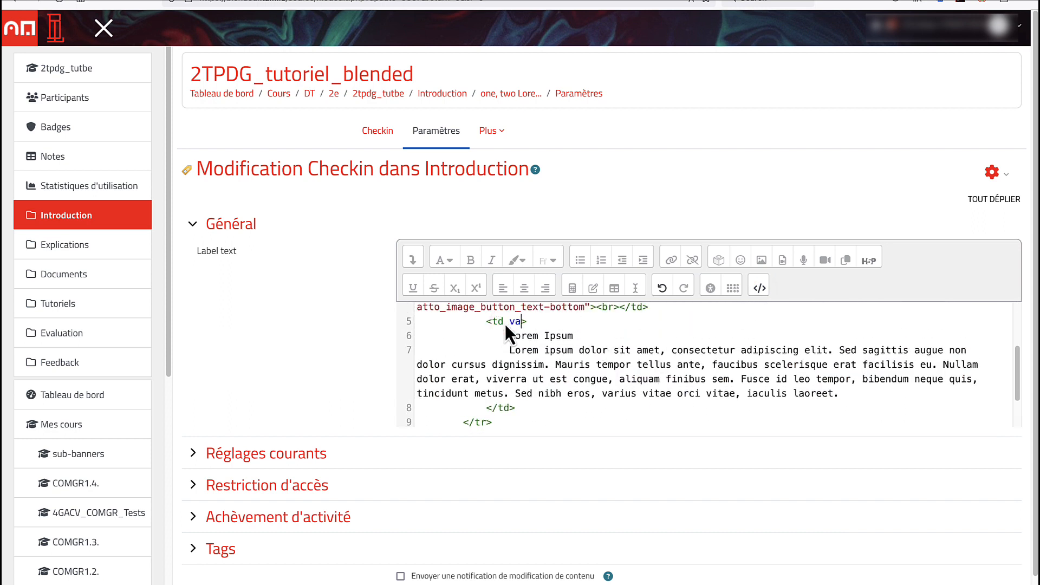
type("gn=\"top\"")
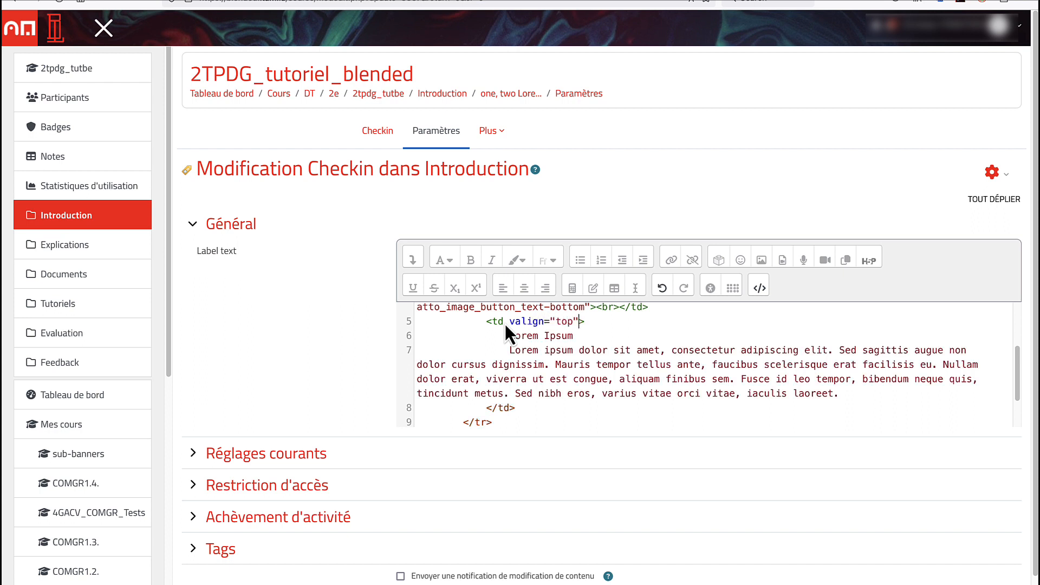
scroll(507, 382, "down", 2)
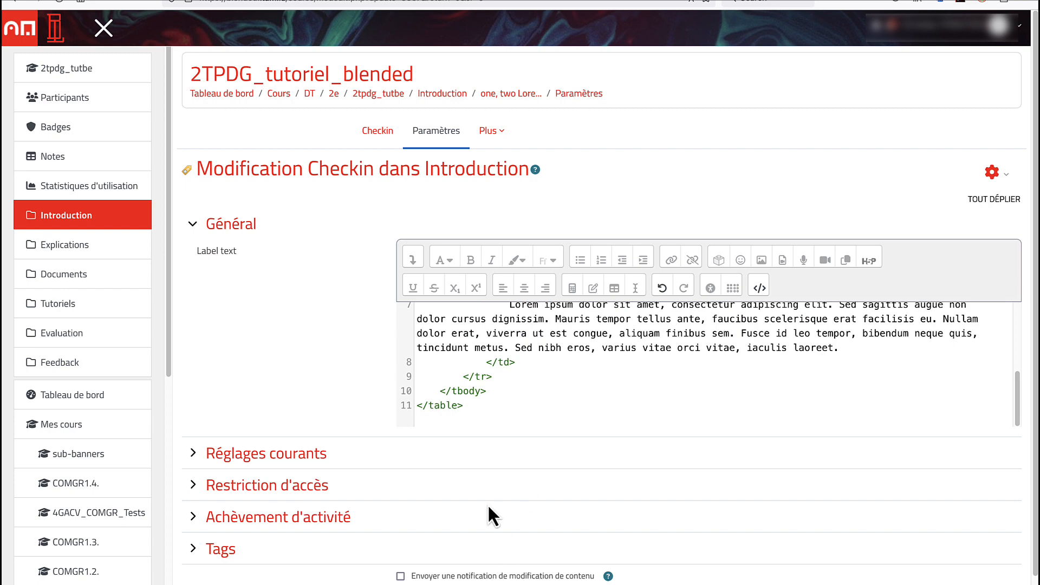
scroll(487, 509, "down", 1)
left_click(498, 576)
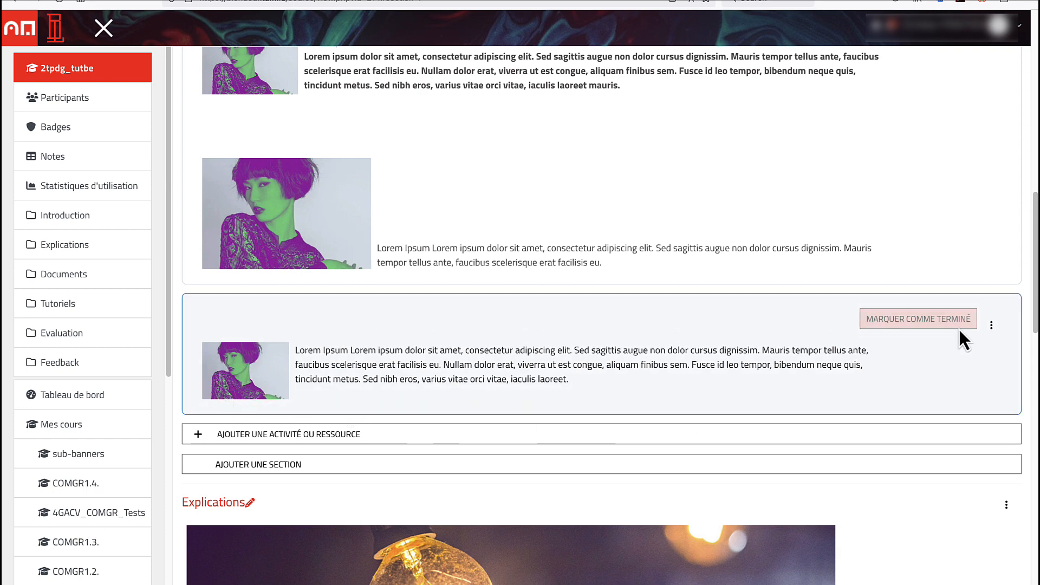
Set the width of the image in the table label to 450 with automatic sizing, and save the label to the course.
left_click(991, 325)
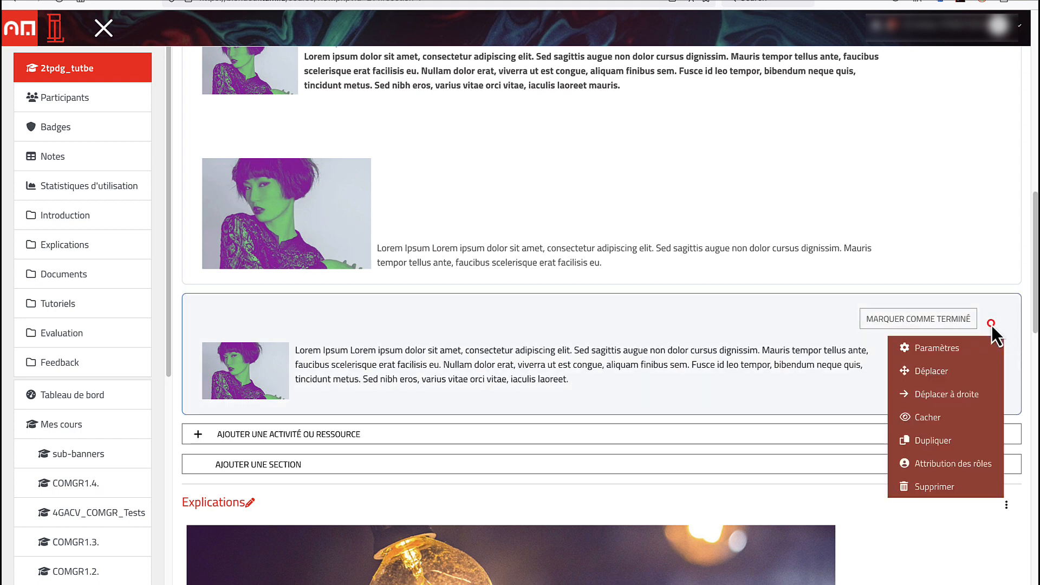
left_click(970, 351)
double_click(448, 322)
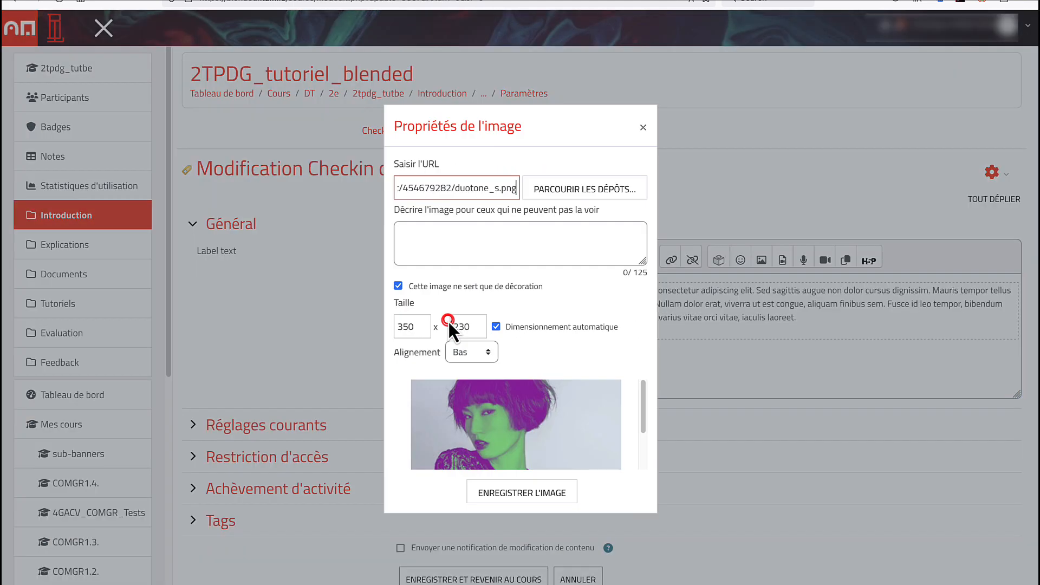
double_click(423, 330)
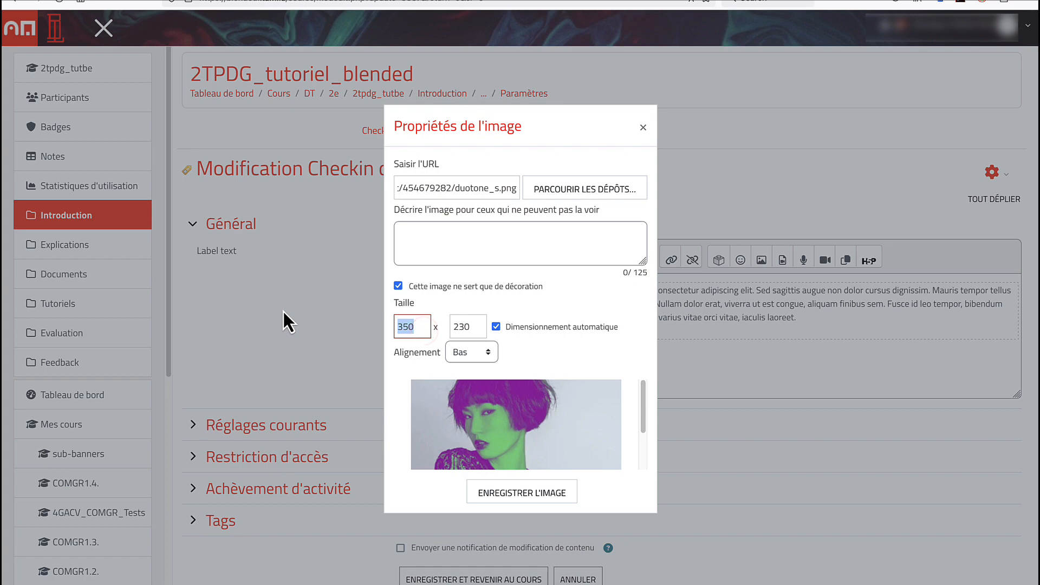
type("450")
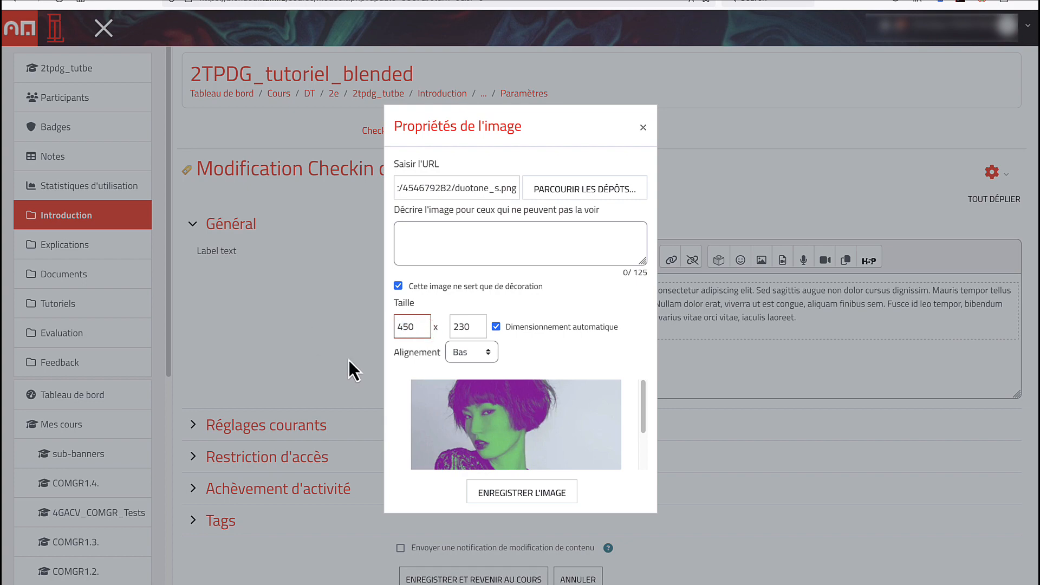
left_click(548, 498)
left_click(488, 574)
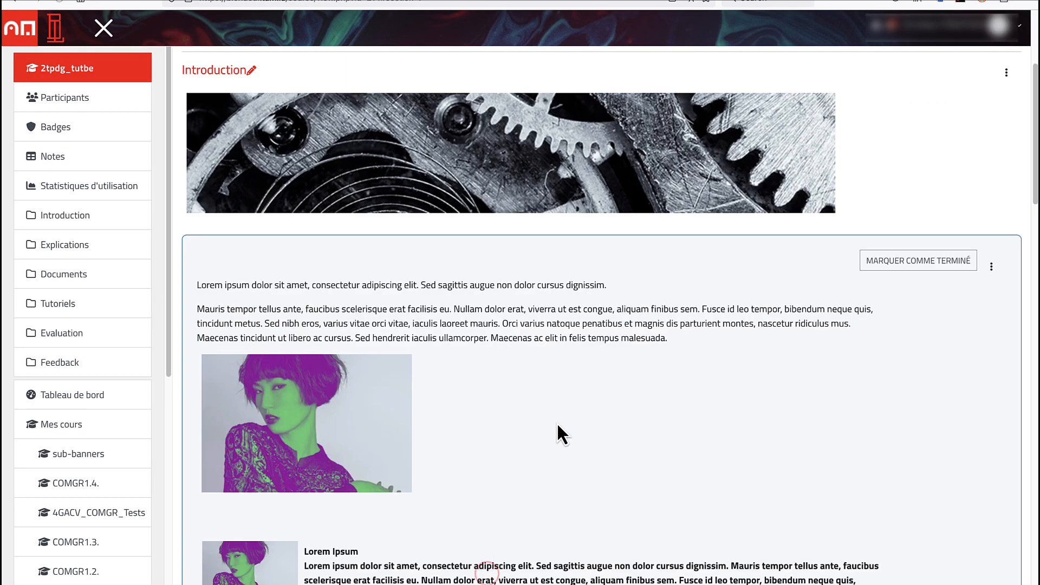
Add another Checkin activity at the end of the Introduction section.
scroll(557, 422, "down", 10)
scroll(433, 476, "down", 2)
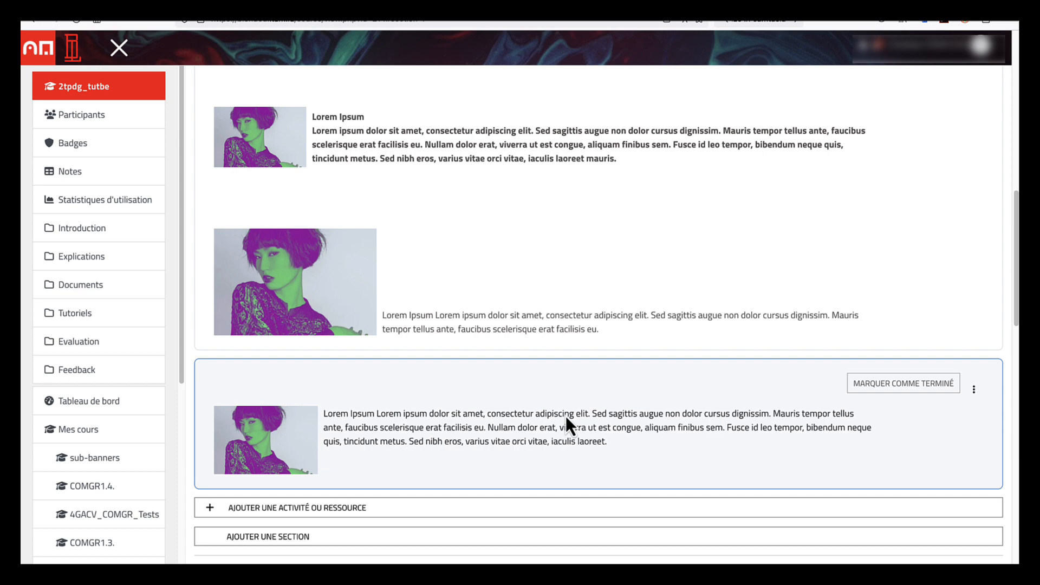
left_click(542, 511)
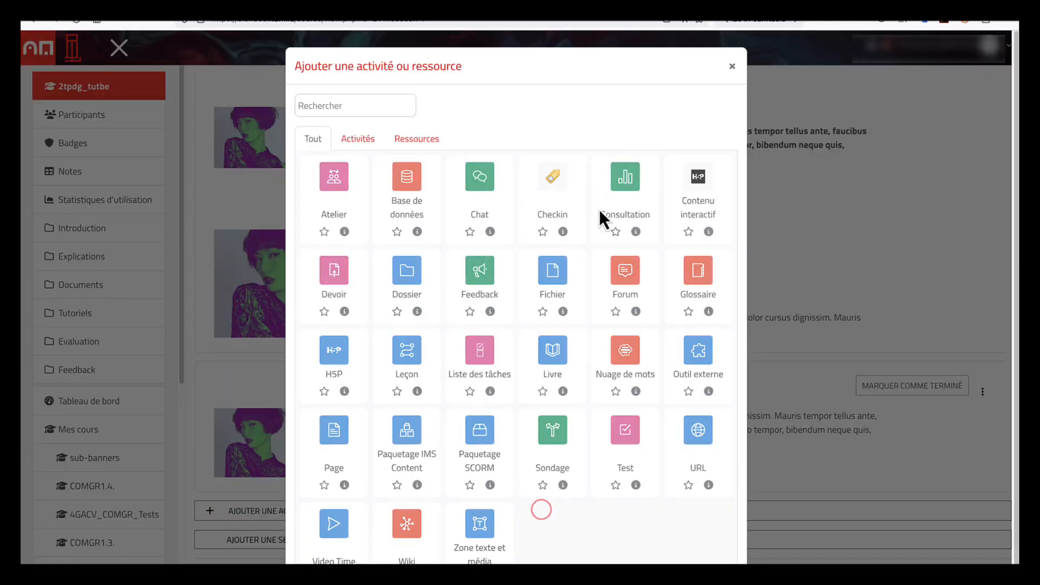
left_click(554, 182)
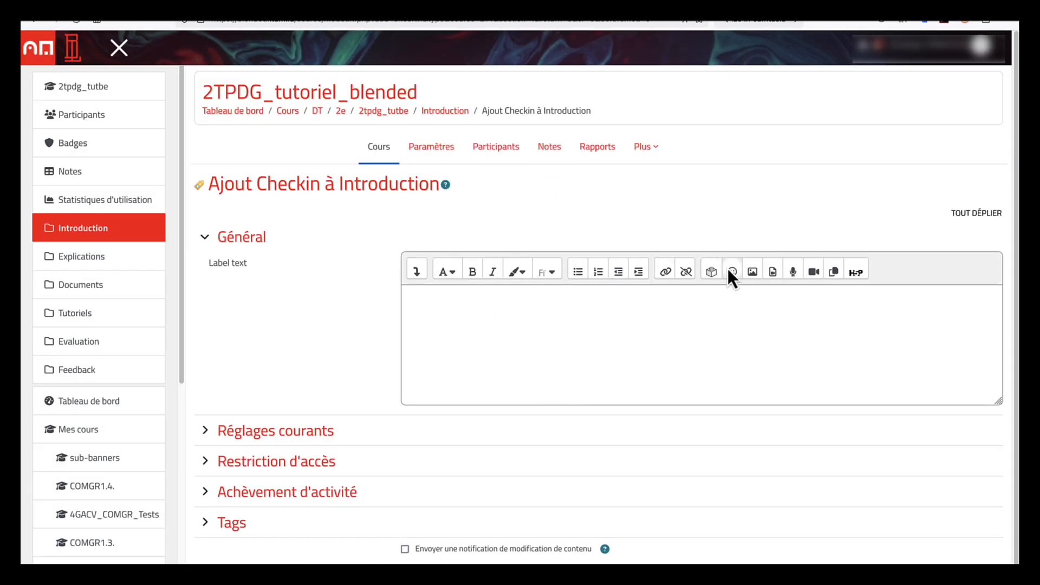
Upload duotone_s.png from the "images in body" folder as an image for the new label text.
left_click(752, 274)
left_click(611, 246)
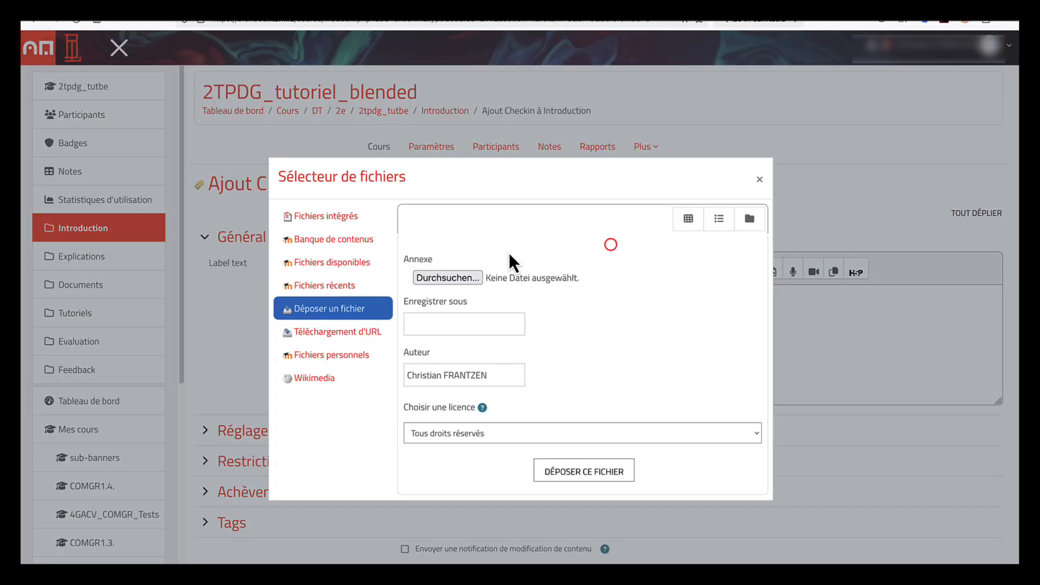
left_click(456, 277)
left_click(450, 151)
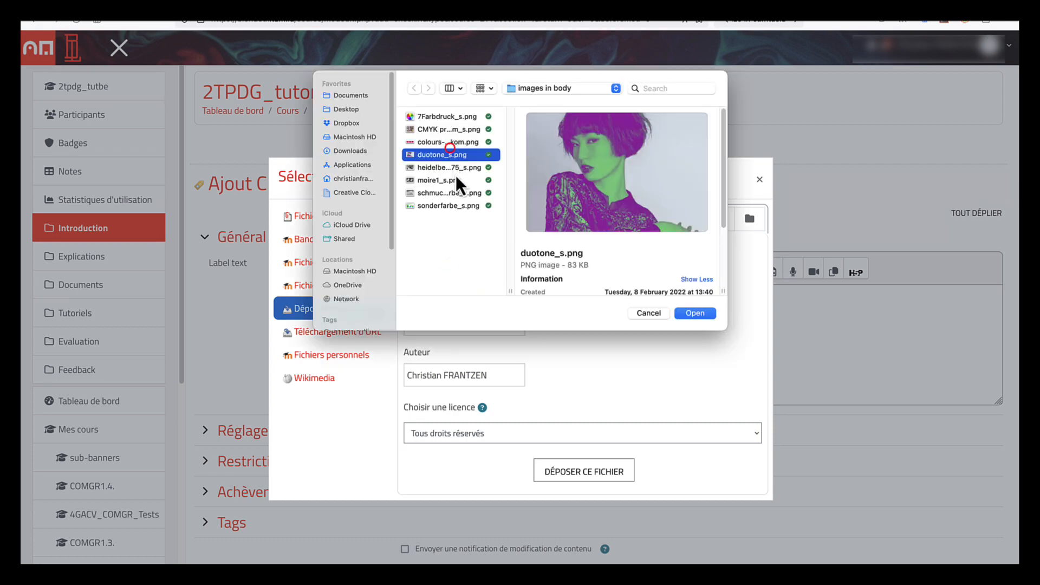
left_click(693, 312)
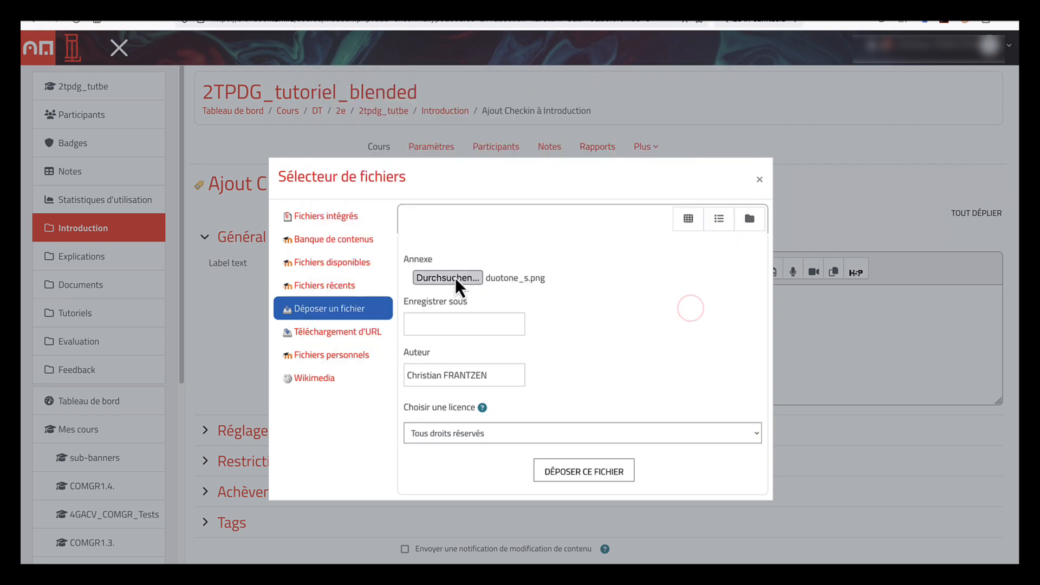
left_click(553, 472)
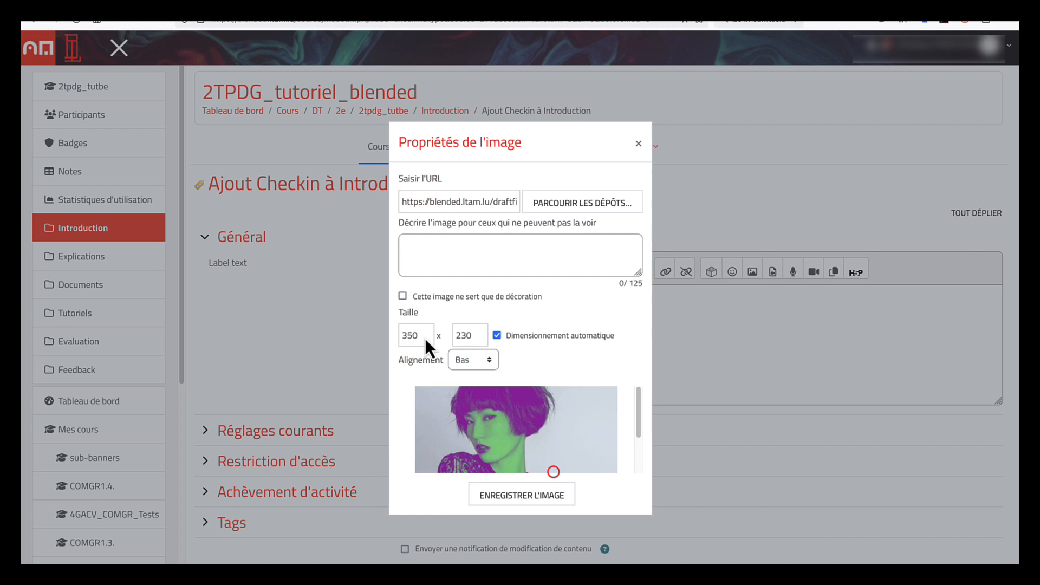
Mark the image as decoration only, set its alignment to Milieu, and save the image and the label.
left_click(406, 294)
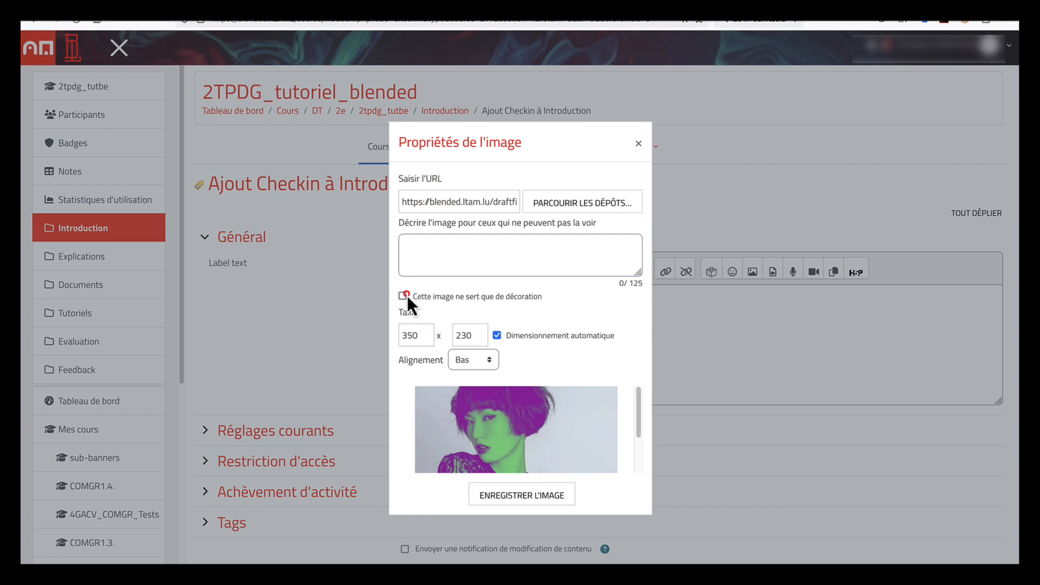
left_click(477, 366)
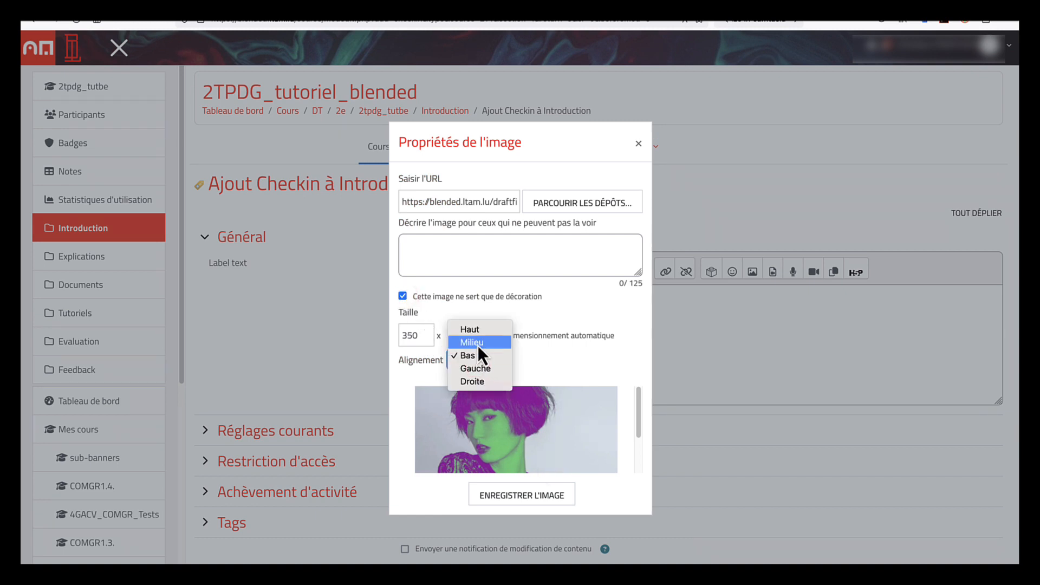
left_click(478, 342)
left_click(519, 494)
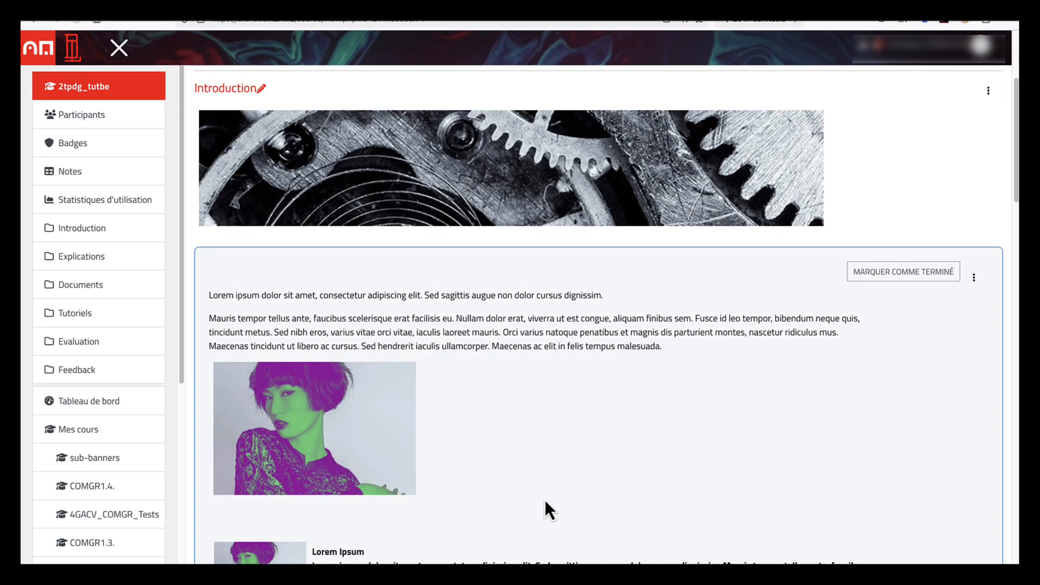
Reopen the settings of the new image-only Checkin label and show its text as HTML source, ready for editing.
scroll(544, 499, "down", 12)
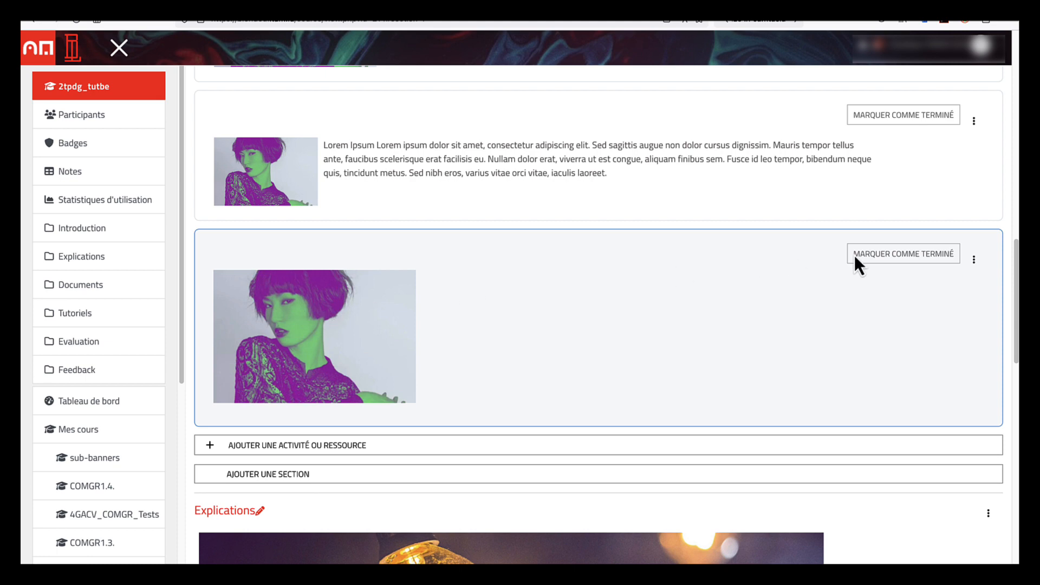
left_click(975, 261)
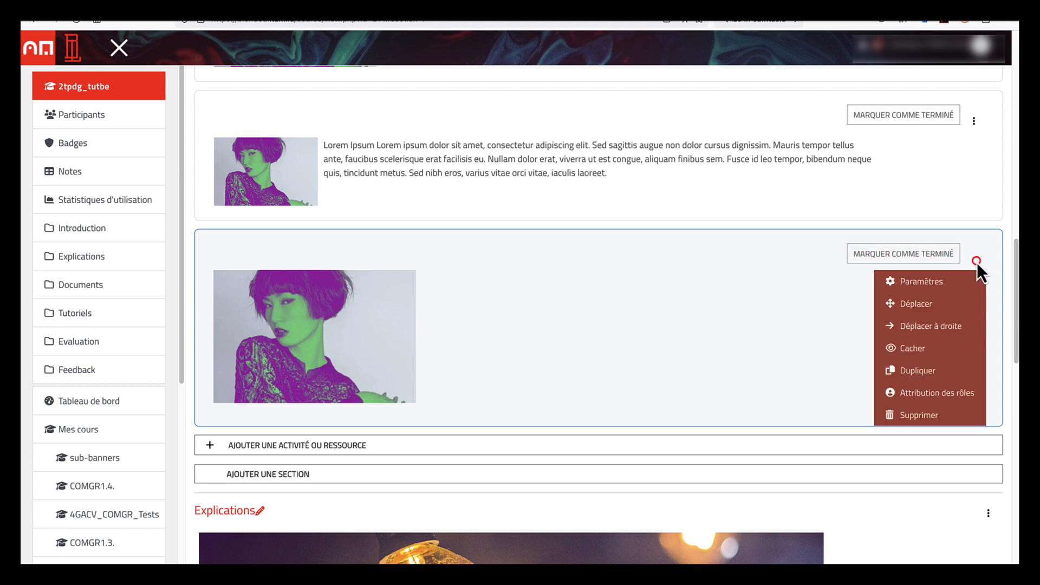
left_click(934, 283)
left_click(416, 271)
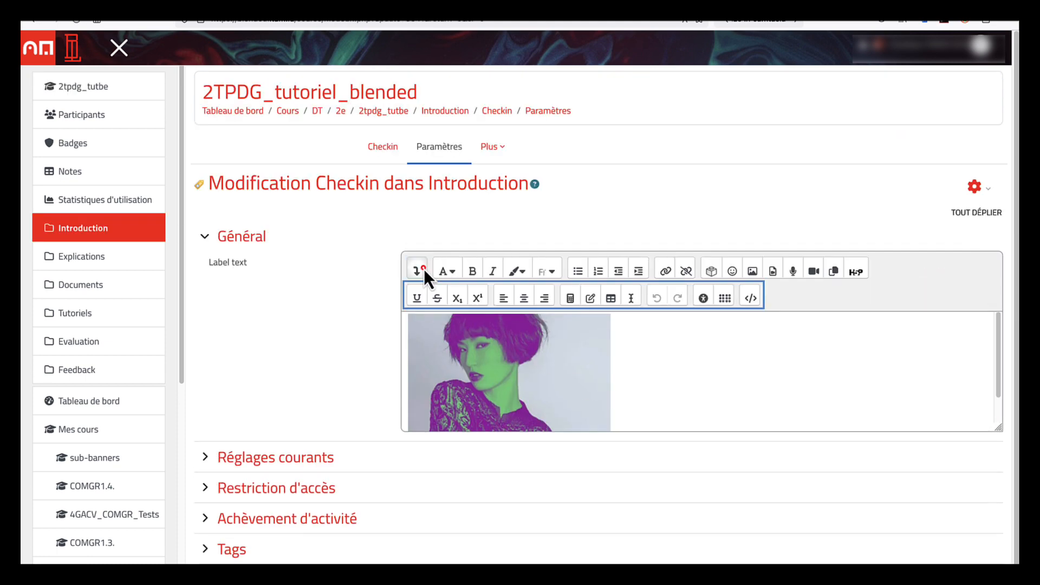
left_click(753, 298)
left_click(649, 365)
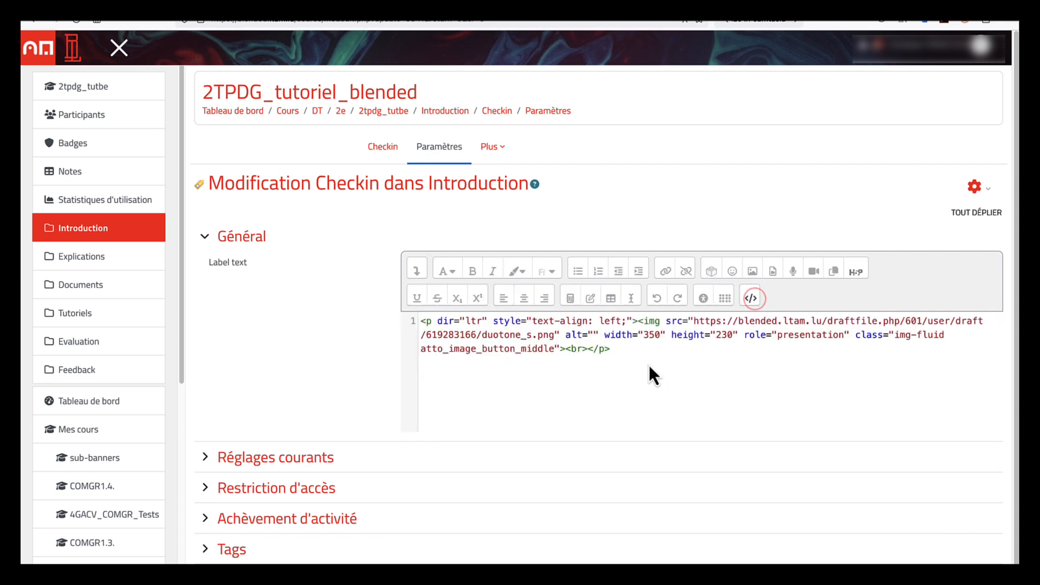
Below the image paragraph, start a <table> with a <tr> row and an empty first <td></td> cell.
key("Return")
type("<table>")
key("Return")
type("<tr>")
key("Return")
type("<td>")
key("Return")
type("<td>")
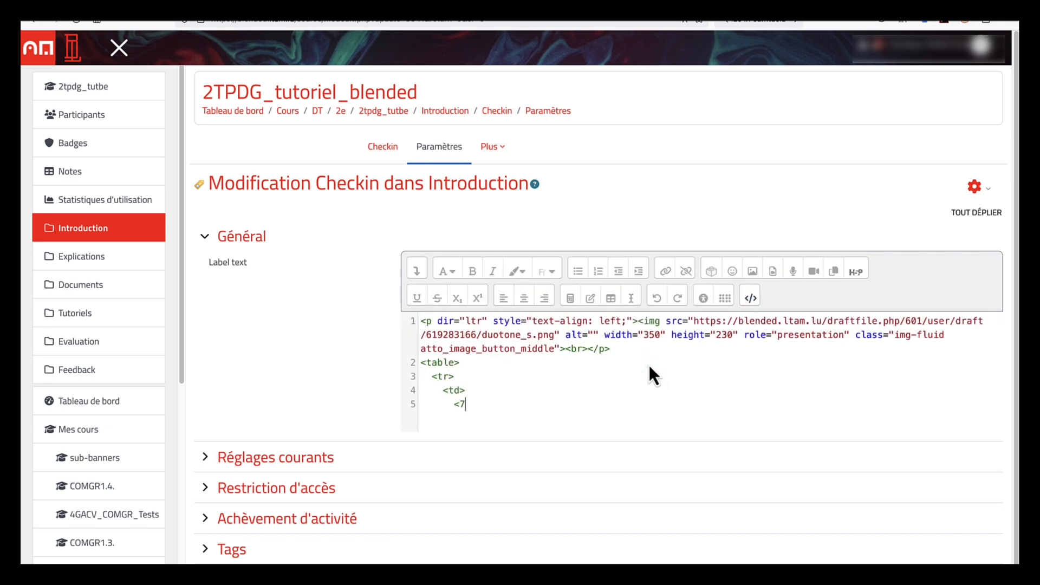
key("BackSpace")
key("BackSpace")
key("BackSpace")
type("/td>")
key("Return")
Add two more empty <td></td> cells to the row, close the <tr> and <table> tags, and return to the visual view.
type("<td>")
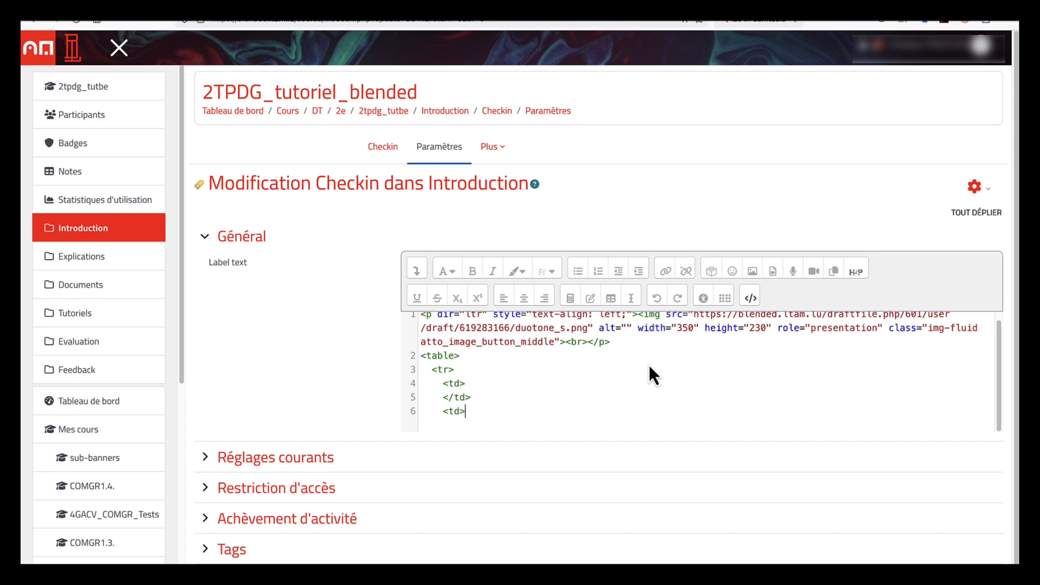
key("Return")
type("</td>")
key("Return")
type("<td>")
key("Return")
type("</td>")
key("Return")
type("</tr>")
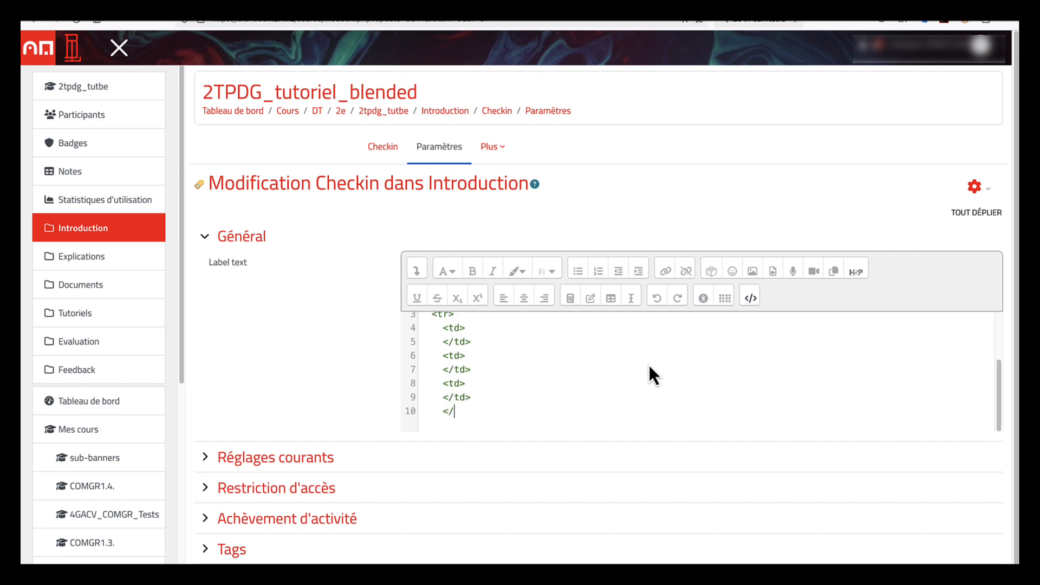
key("Return")
type("</table>")
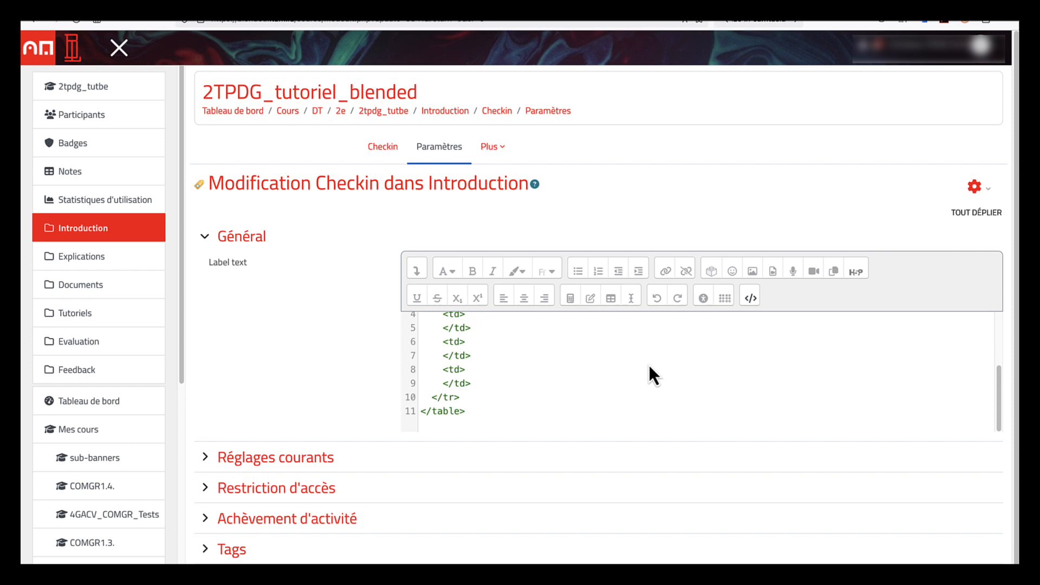
left_click(750, 297)
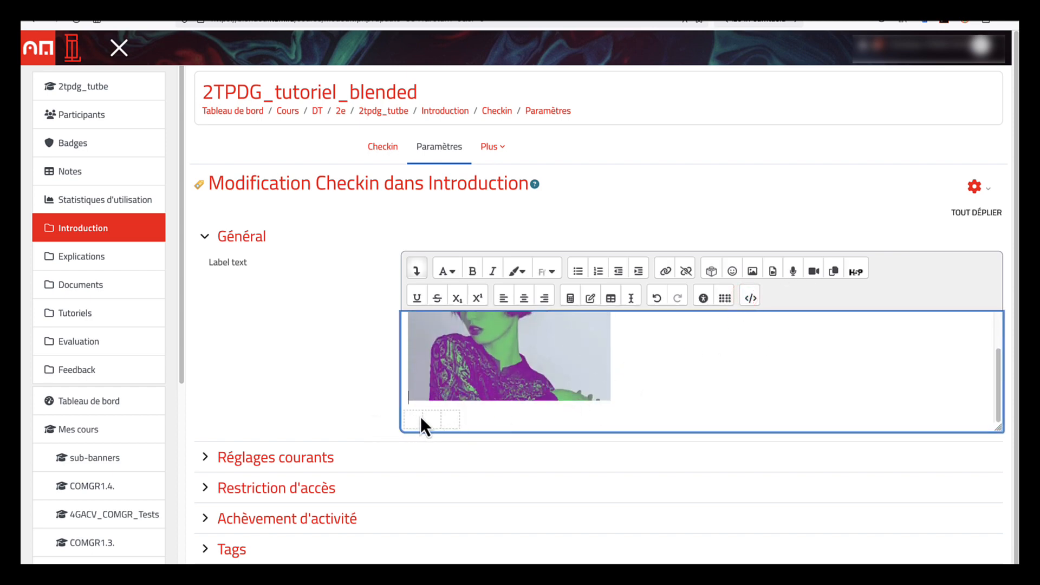
Insert duotone_s.png into the middle table cell as a decoration-only image with alignment Bas.
left_click(433, 420)
left_click(753, 271)
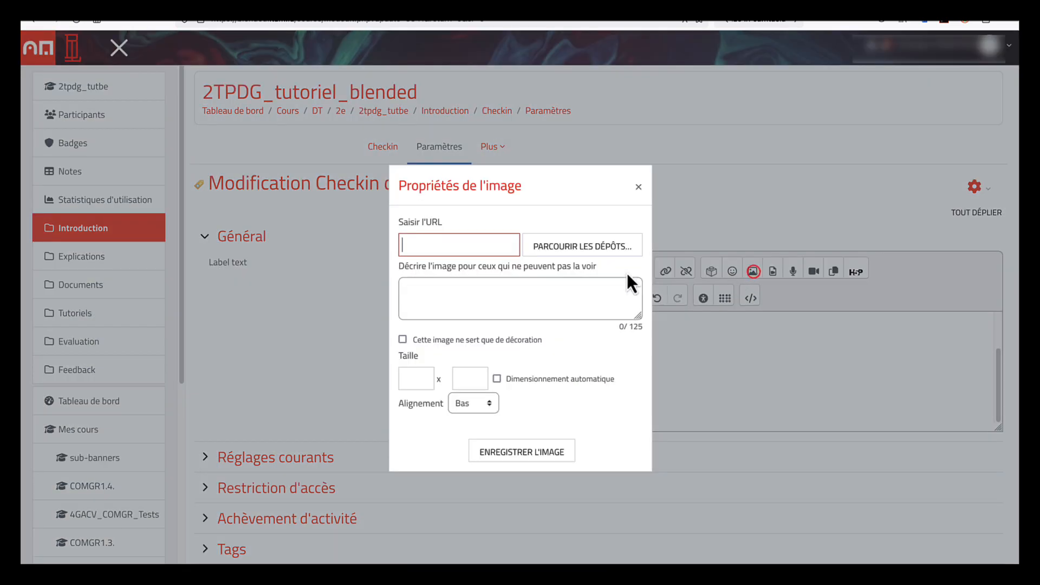
left_click(590, 248)
left_click(433, 280)
left_click(688, 313)
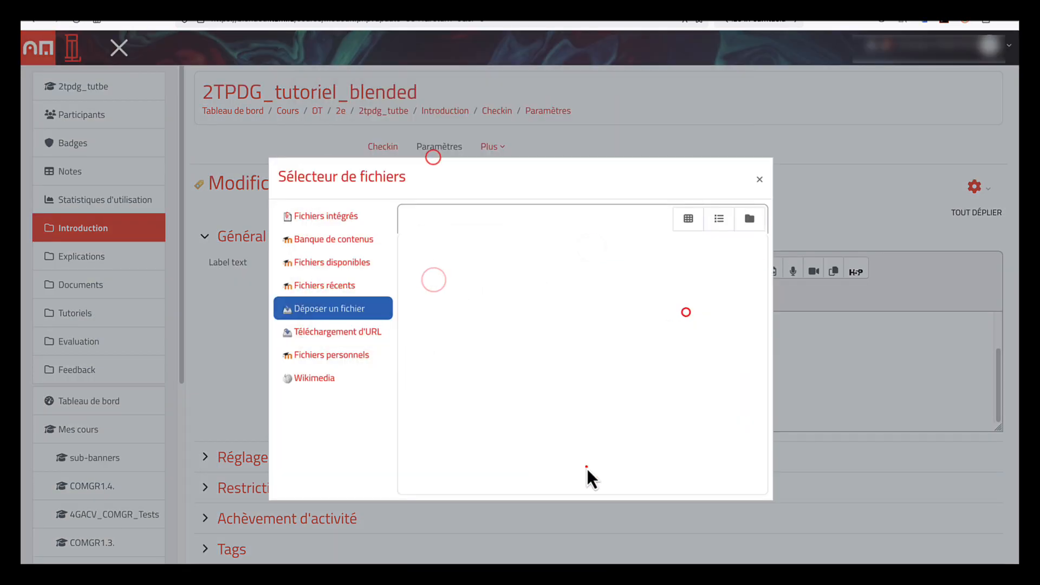
left_click(584, 471)
left_click(554, 487)
Save the label, return to the course, and view the image placed in the table.
scroll(525, 539, "down", 1)
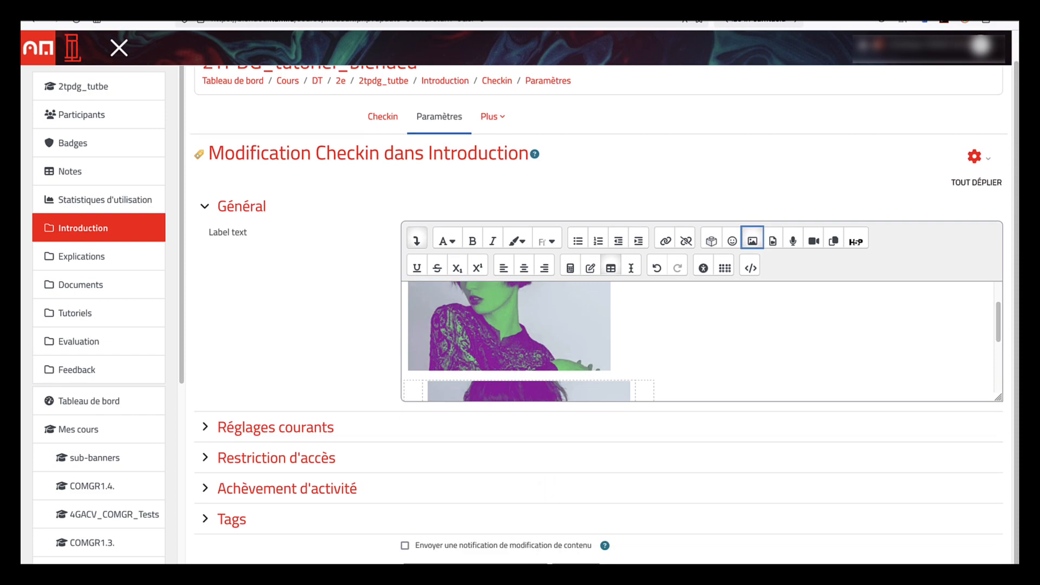
left_click(475, 562)
scroll(631, 499, "down", 7)
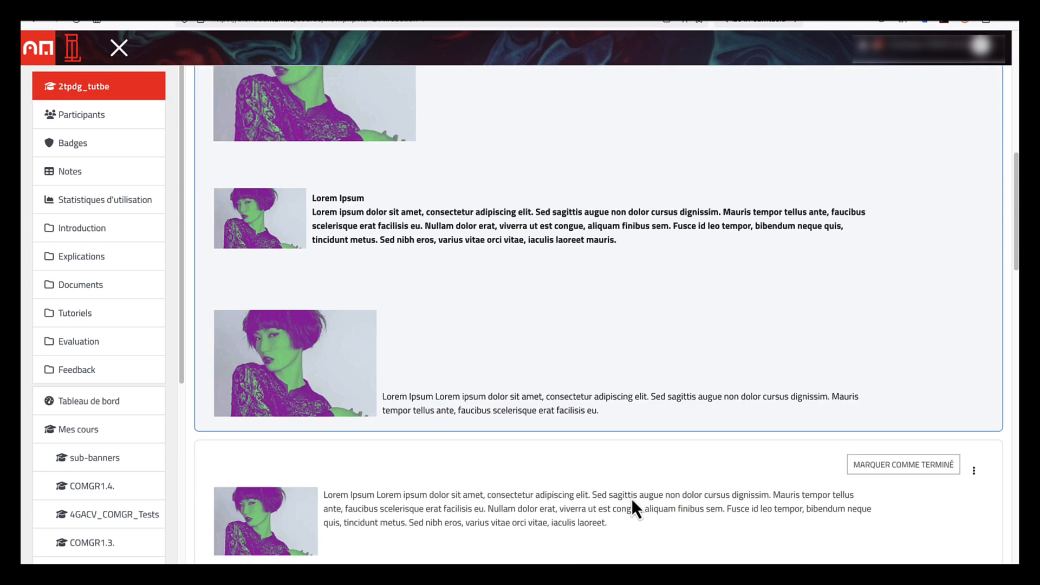
scroll(563, 524, "down", 6)
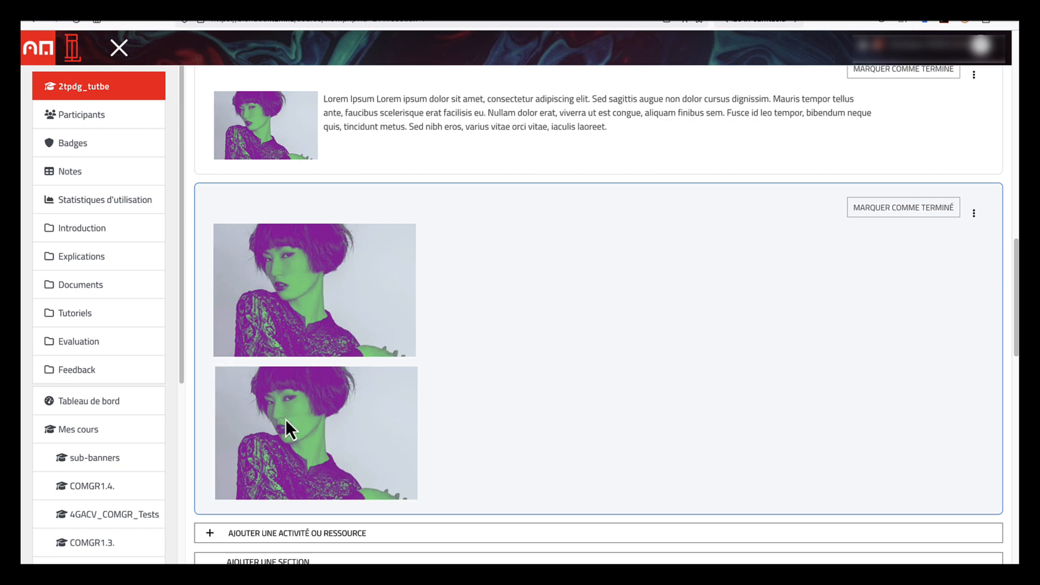
Reopen the settings of the label containing the two images and show its text as HTML source.
left_click(974, 214)
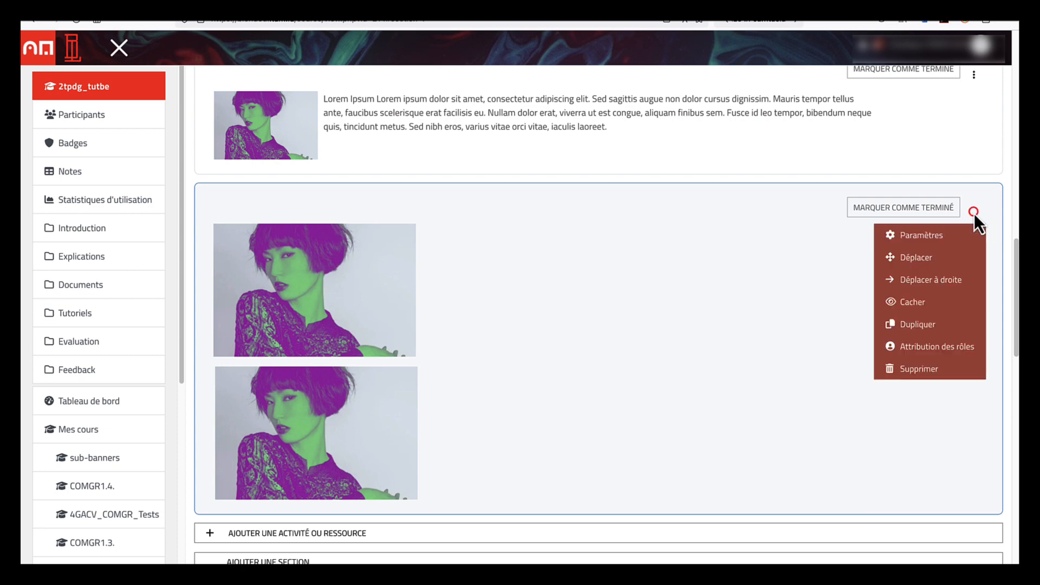
left_click(943, 235)
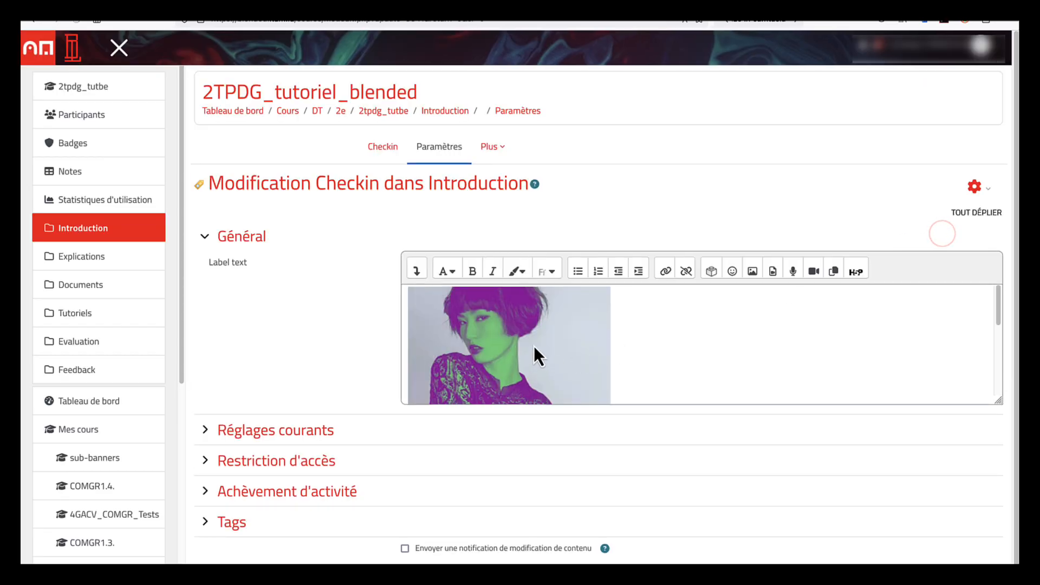
left_click(426, 273)
left_click(752, 307)
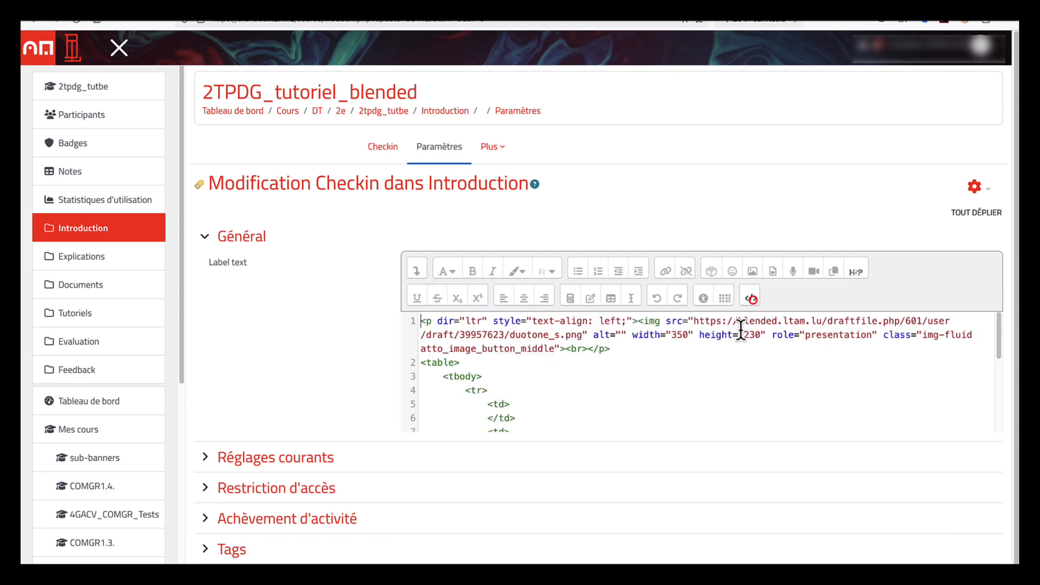
Add the attribute width="33.3%" to the first <td> tag of the table.
scroll(725, 388, "down", 3)
scroll(724, 389, "up", 3)
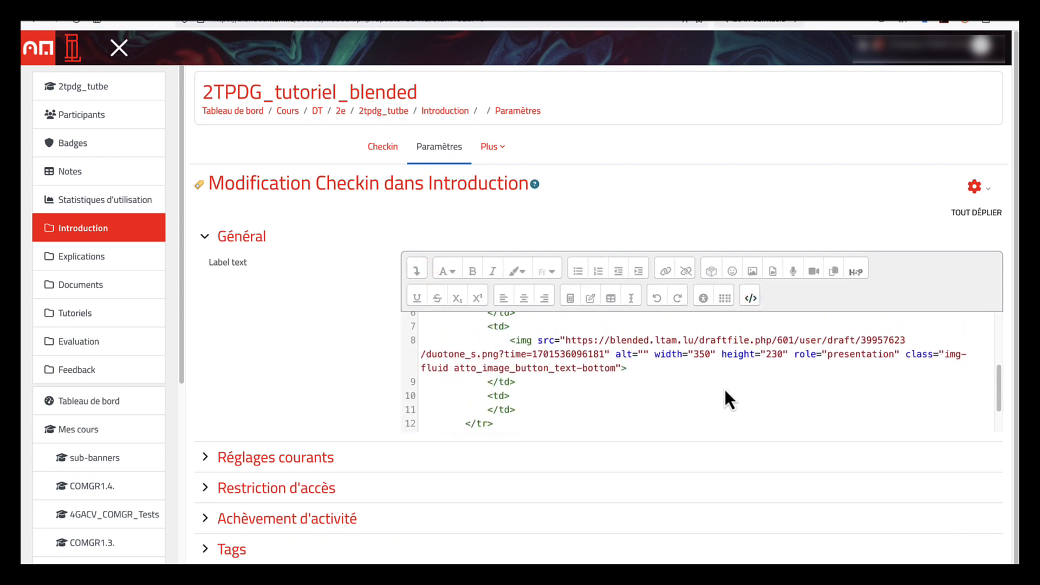
scroll(545, 356, "up", 1)
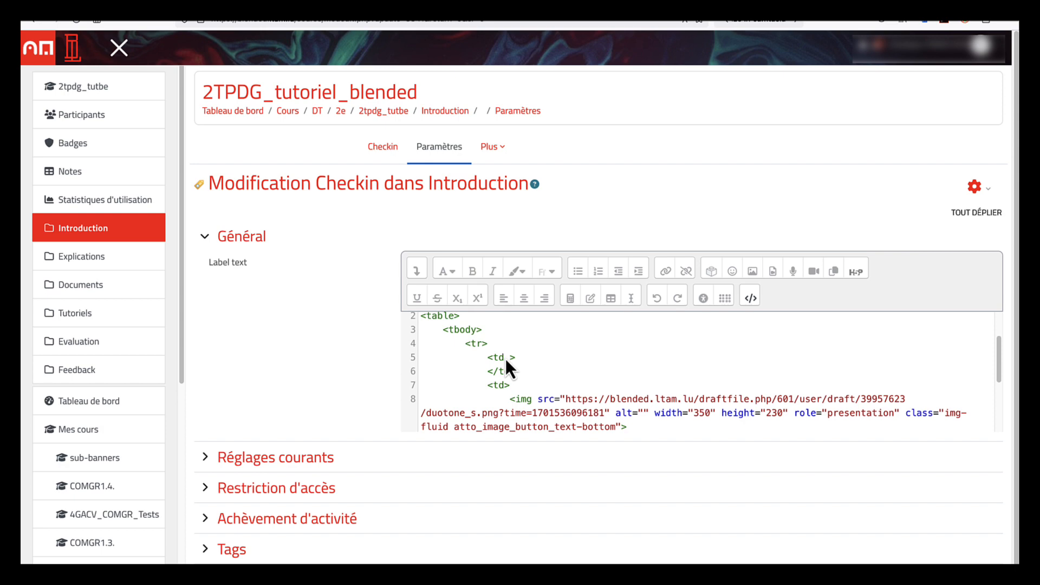
type("dth=\"33.3")
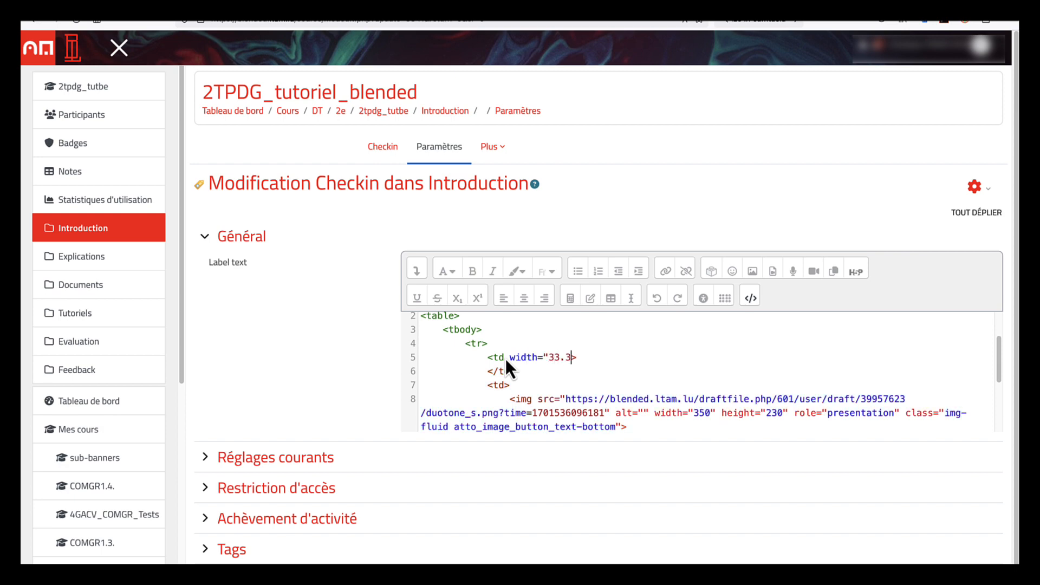
type("%\"")
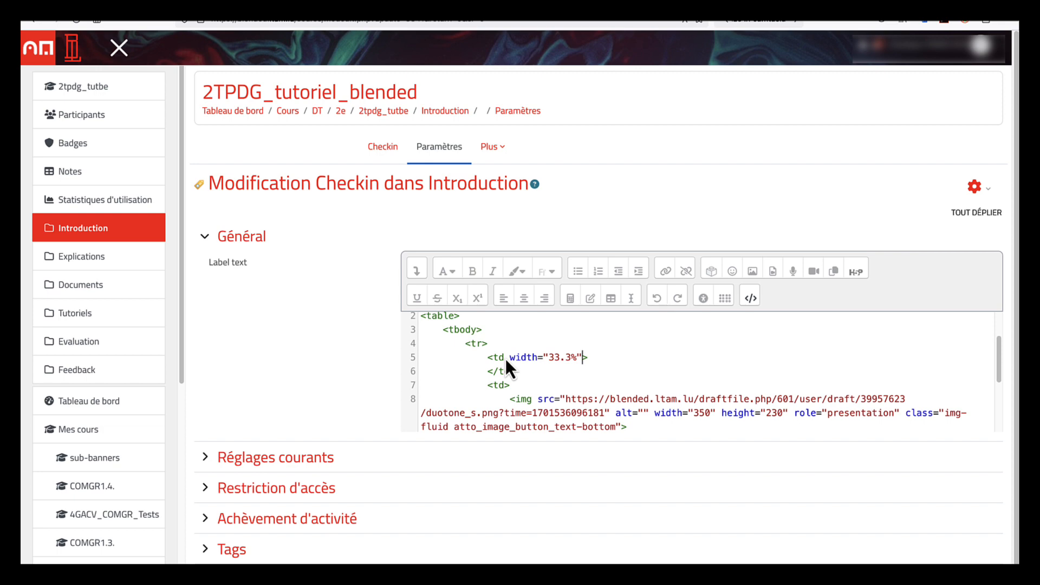
Copy the width="33.3%" attribute from the first cell into the third <td> tag of the table.
key("shift+Left")
key("shift+Left")
key("shift+Left")
key("shift+Left")
key("shift+Left")
key("shift+Left")
key("shift+Left")
key("shift+Left")
key("shift+Left")
key("shift+Left")
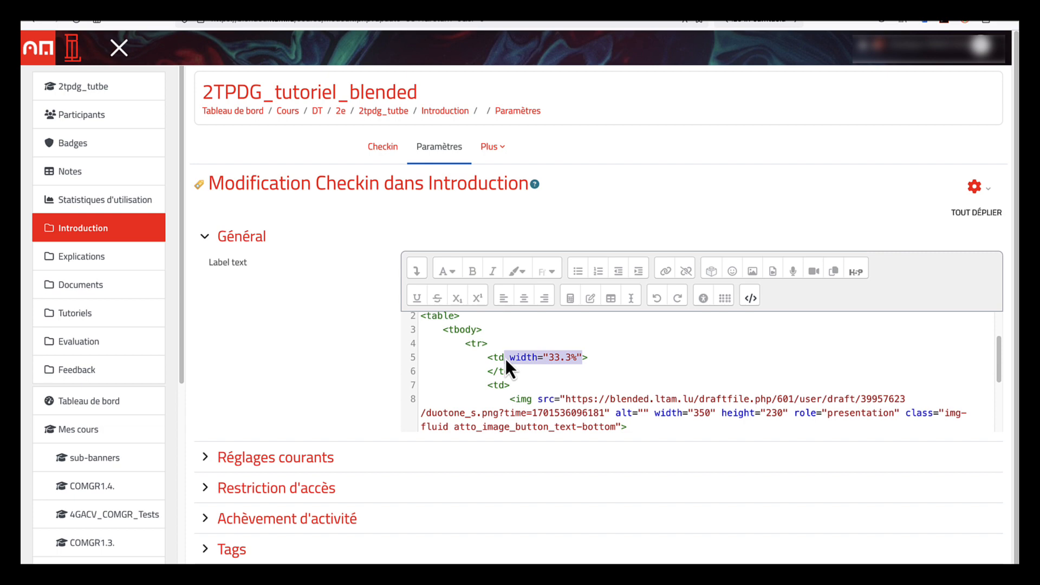
scroll(574, 400, "down", 3)
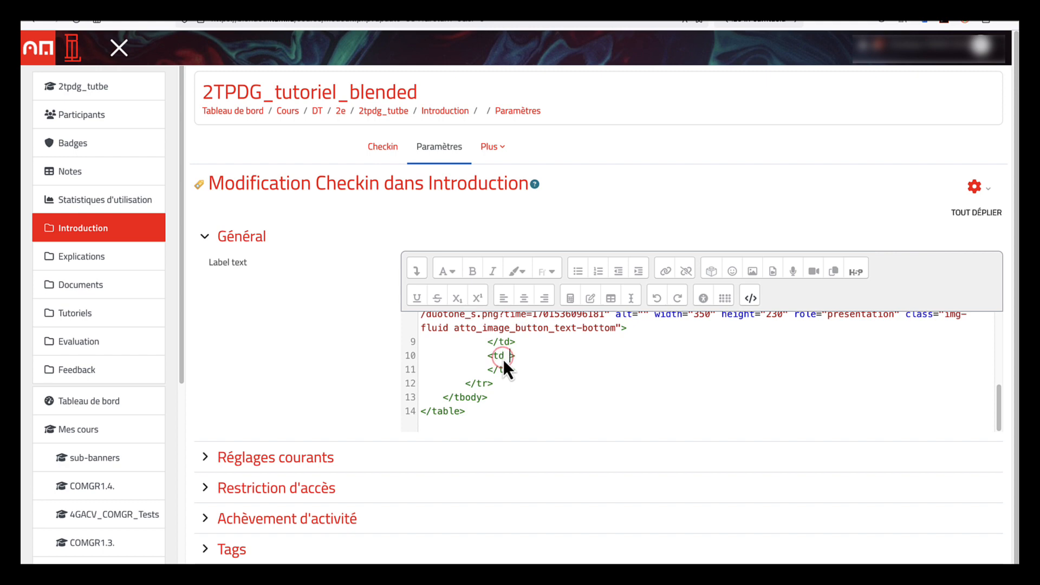
type("width=\"33.3%\"")
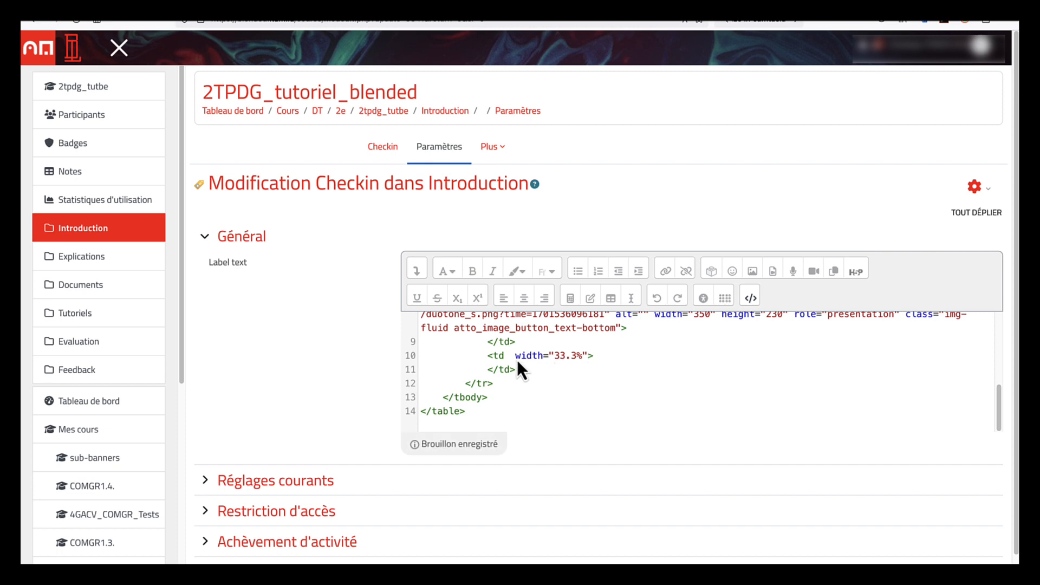
scroll(590, 360, "up", 3)
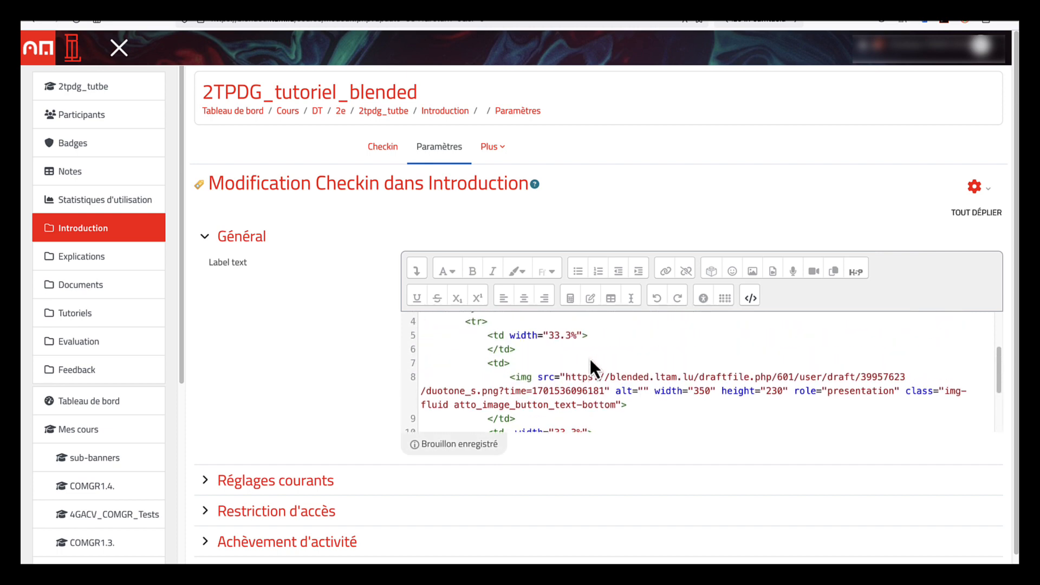
scroll(574, 391, "down", 1)
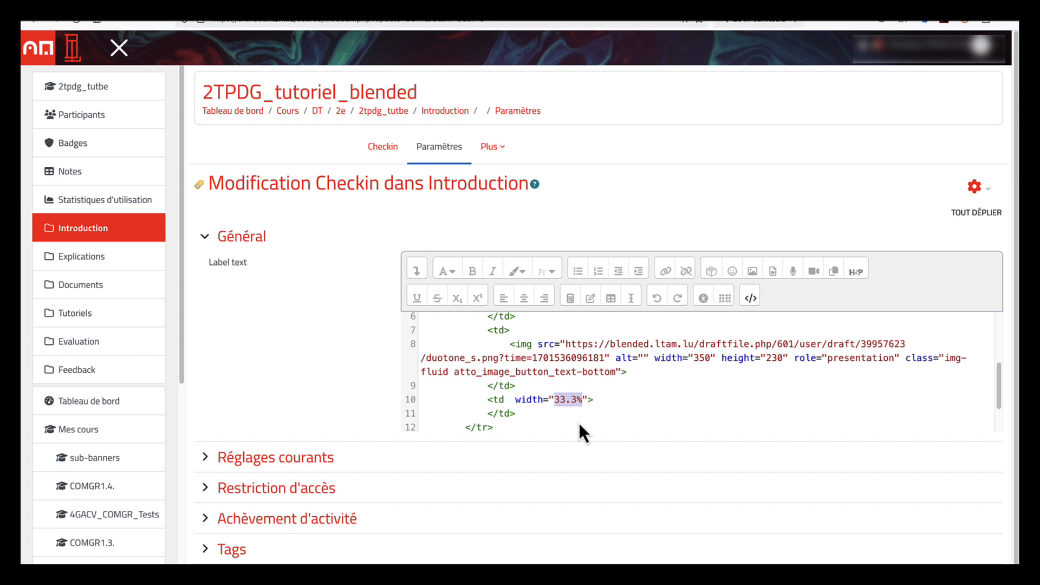
left_click(597, 402)
Save the label with the new cell widths and view the image's position on the course page.
scroll(625, 473, "down", 1)
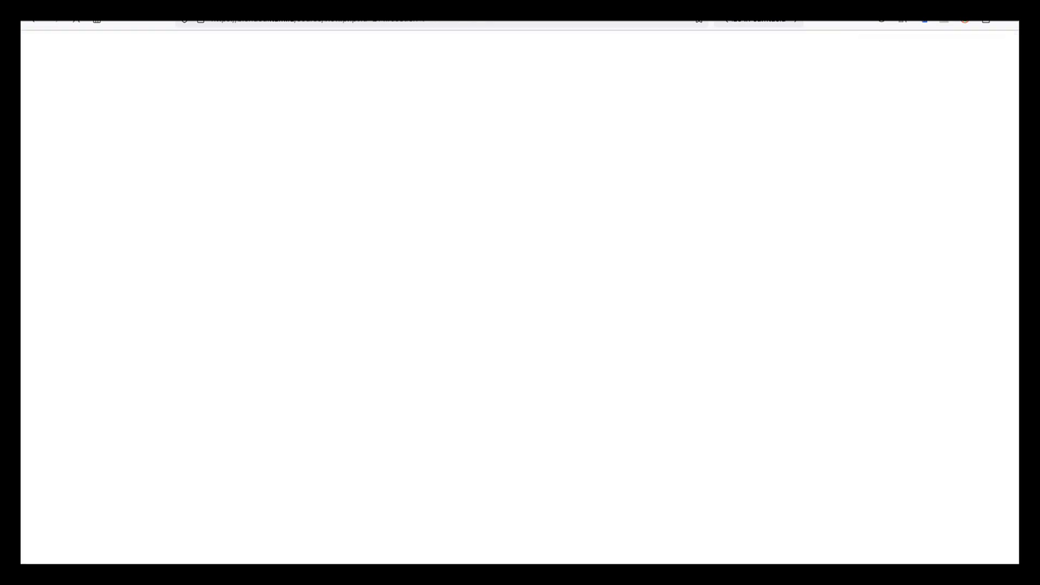
scroll(578, 507, "down", 10)
scroll(577, 498, "down", 4)
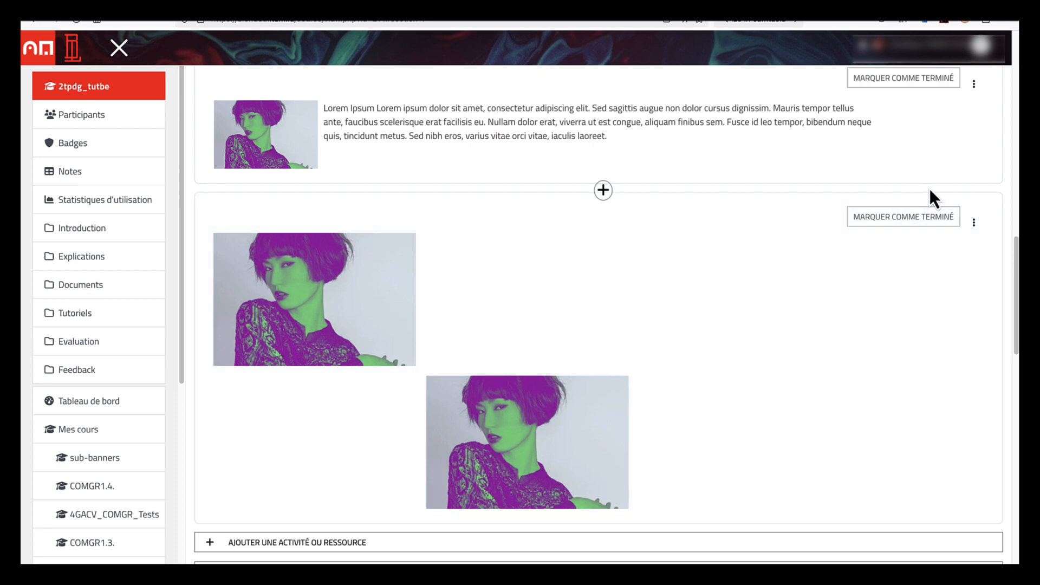
Open the two-image label's settings again and examine the table cells in its HTML source.
left_click(972, 224)
left_click(935, 242)
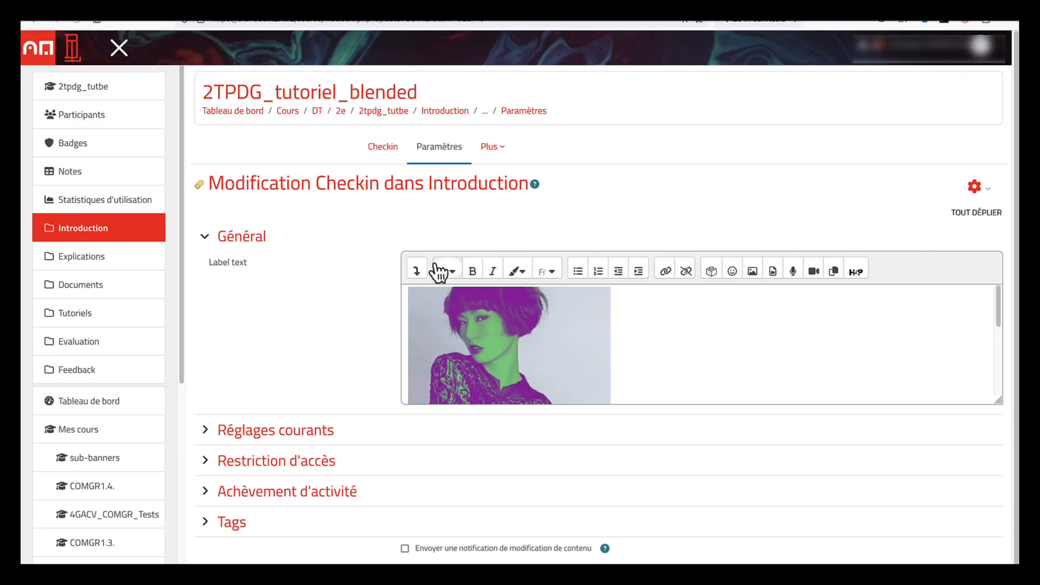
left_click(417, 270)
left_click(752, 298)
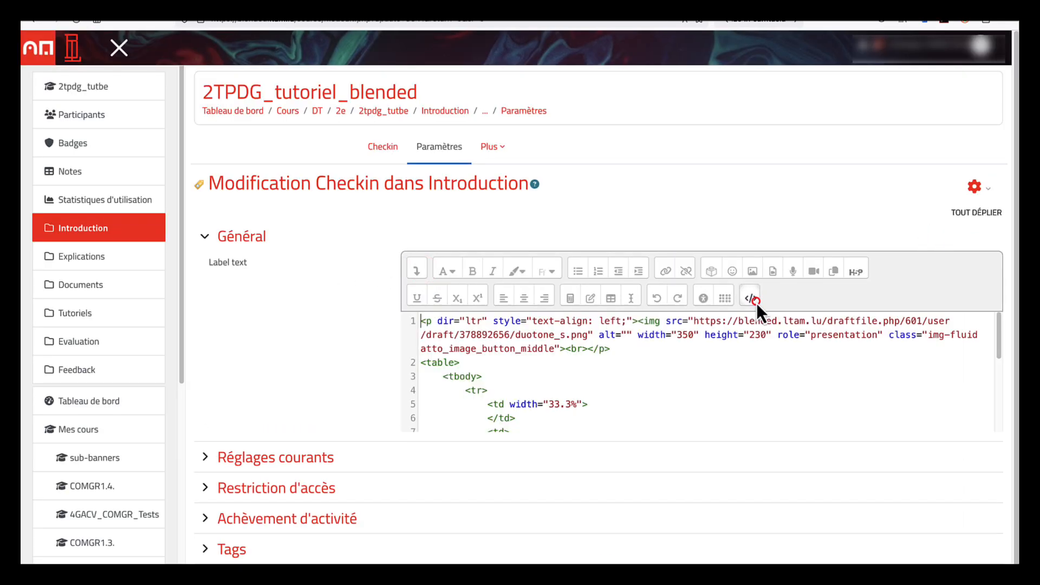
scroll(540, 420, "down", 2)
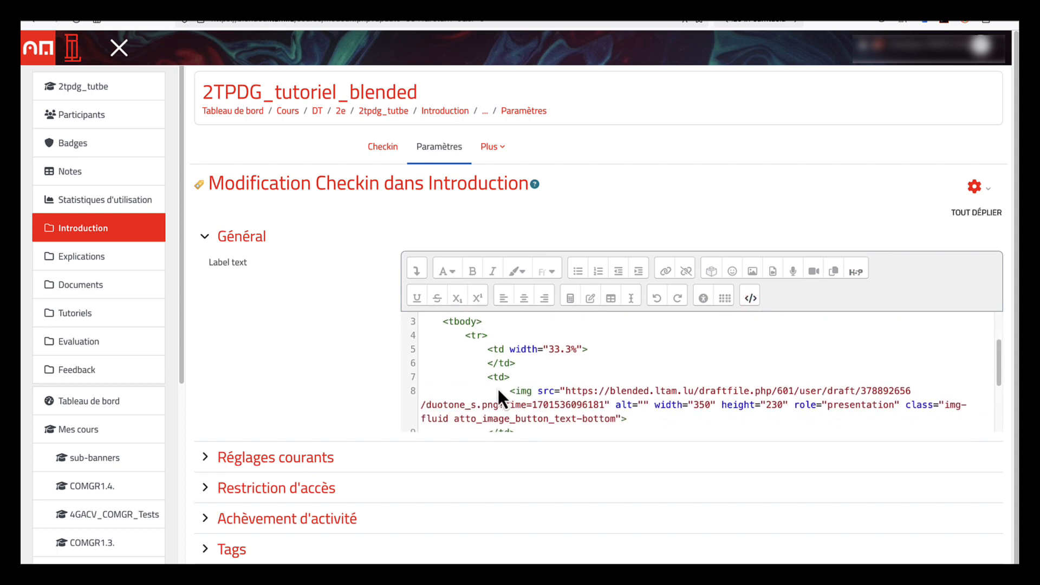
scroll(558, 510, "down", 1)
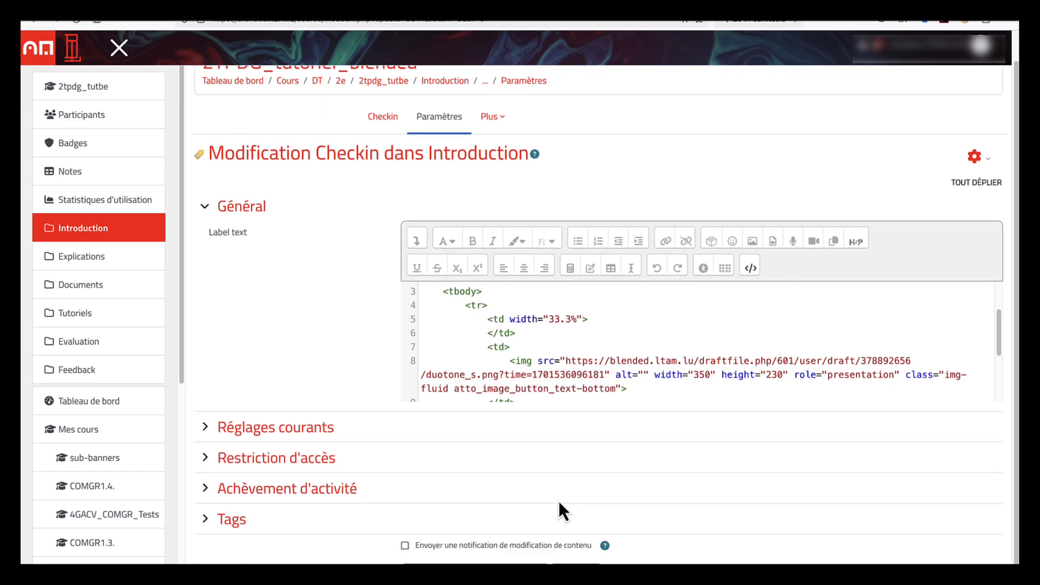